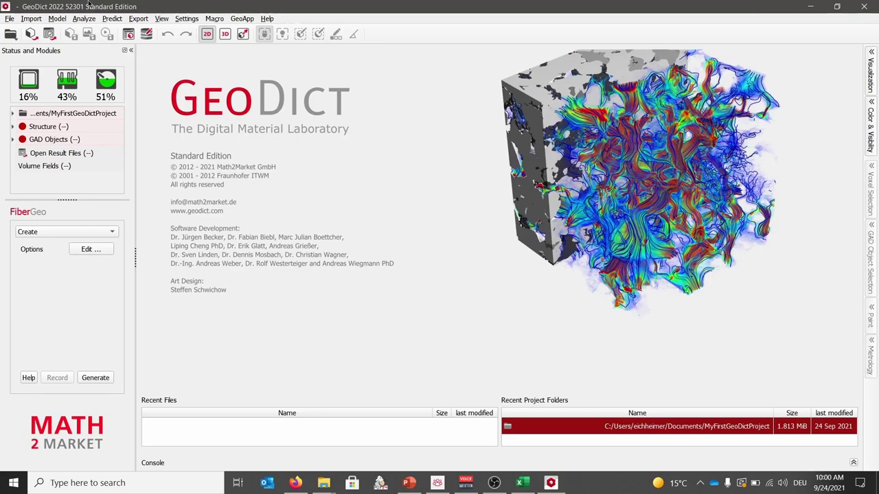
pyautogui.click(31, 19)
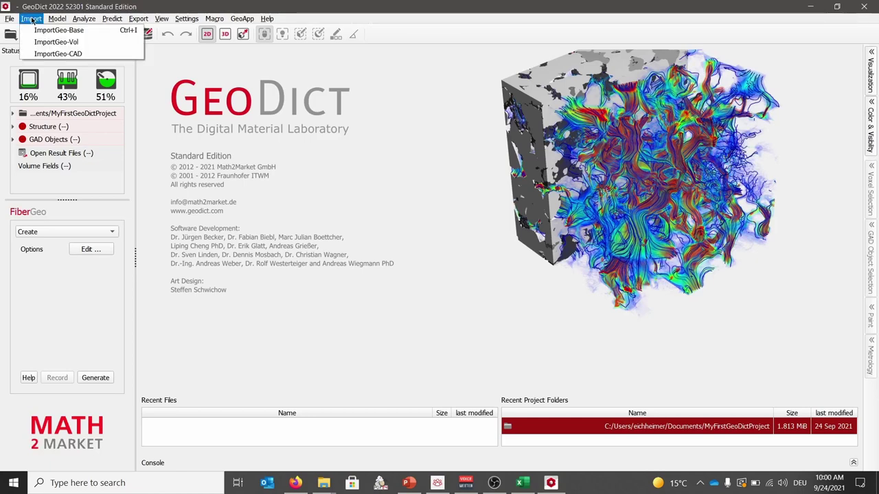
pyautogui.moveTo(58, 19)
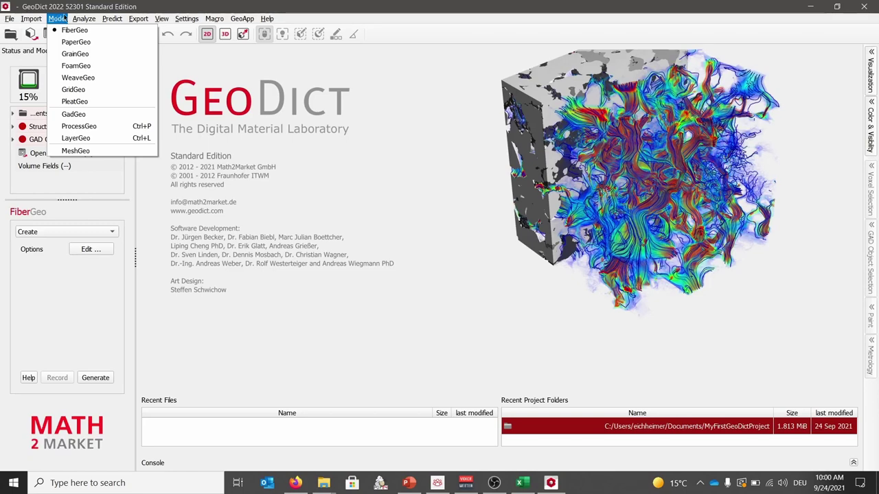
pyautogui.click(58, 19)
pyautogui.click(81, 19)
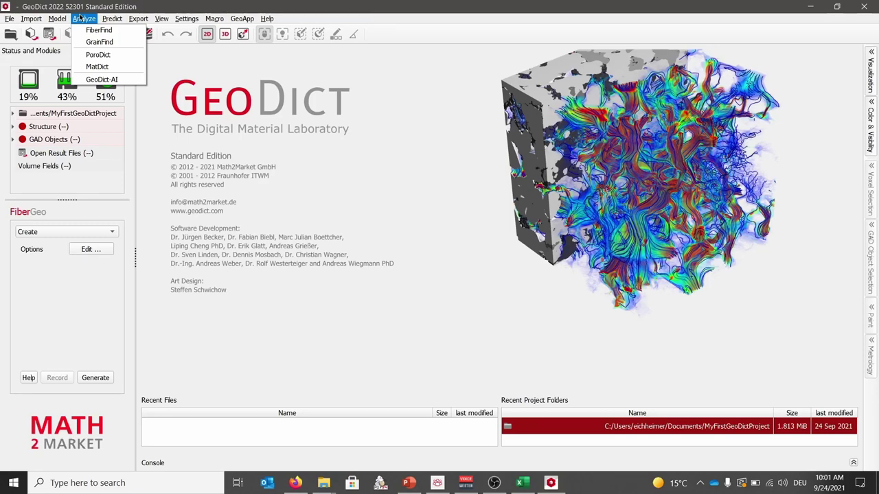
pyautogui.moveTo(110, 21)
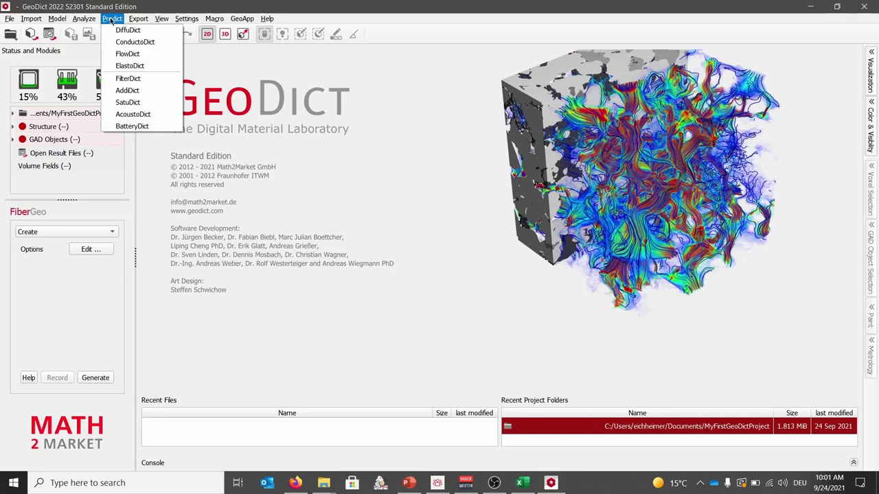
pyautogui.click(112, 19)
pyautogui.click(137, 19)
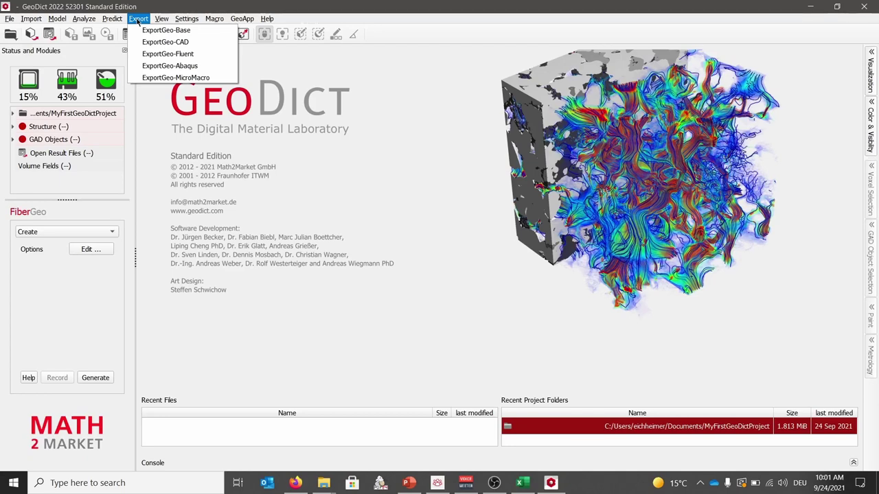
pyautogui.click(164, 128)
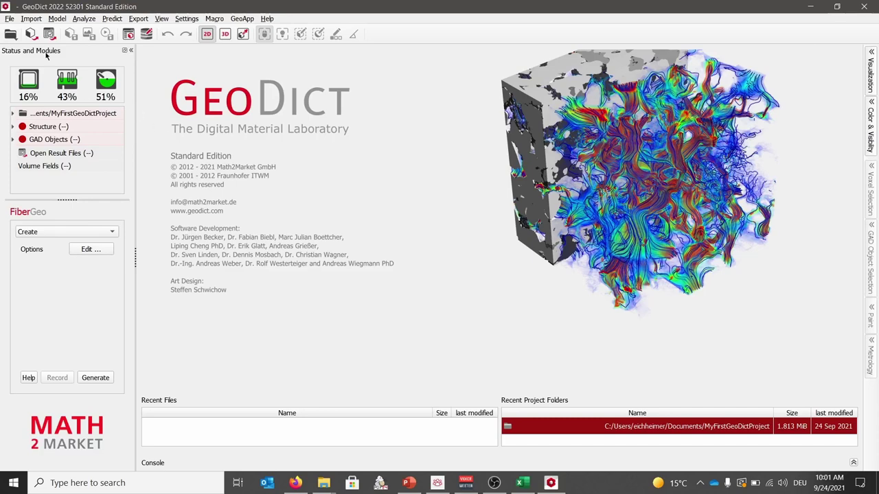
# Step: Choose the Workshop folder inside MyFirstGeoDictProject as the project folder
pyautogui.click(9, 19)
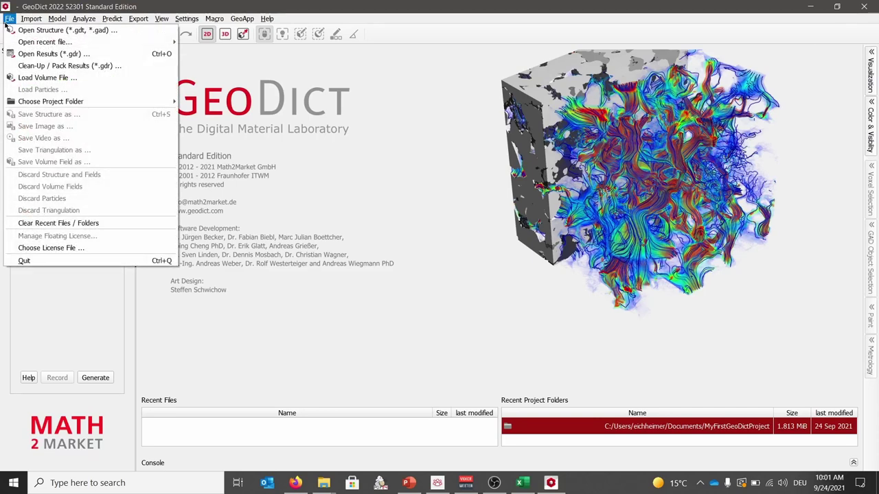
pyautogui.moveTo(57, 102)
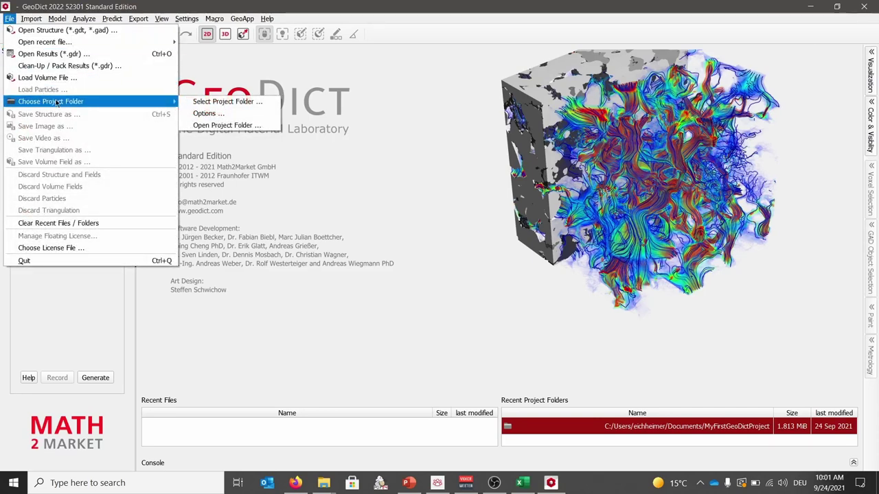
pyautogui.click(261, 103)
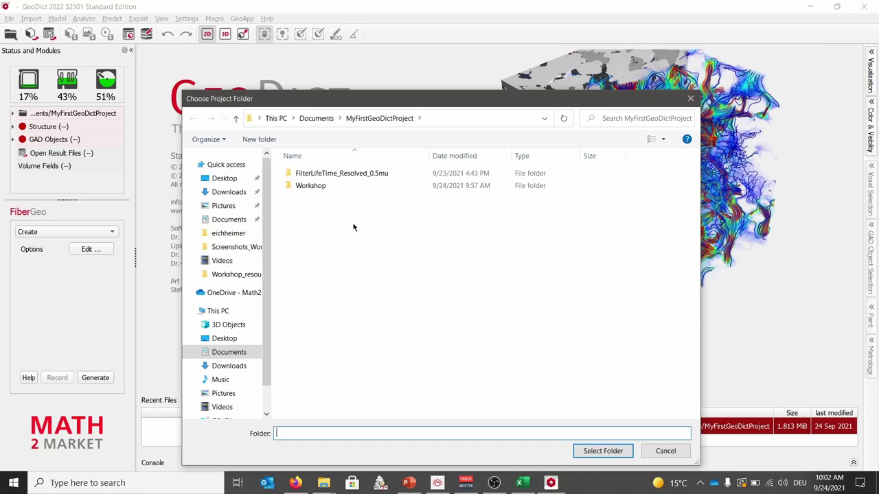
pyautogui.click(328, 190)
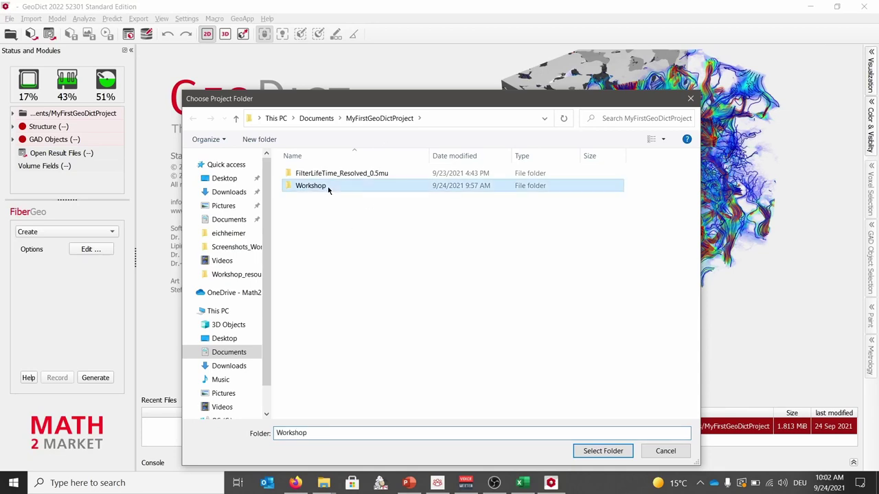
pyautogui.click(604, 453)
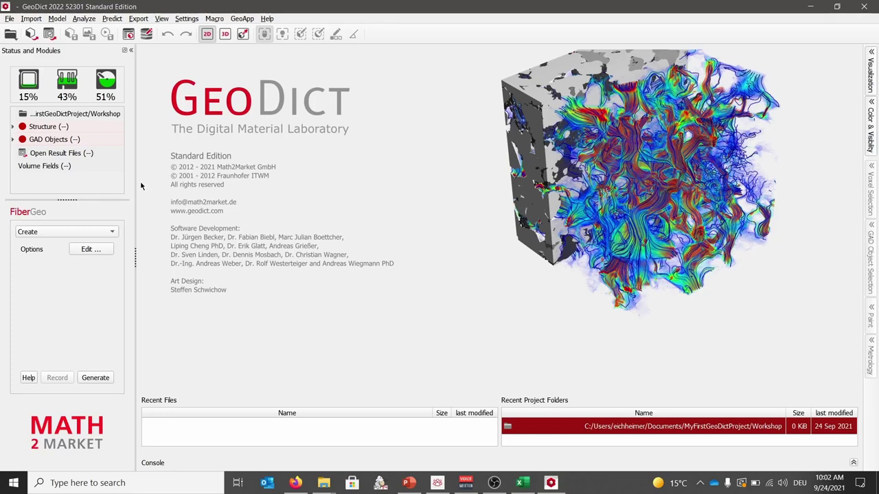
# Step: Open the FiberGeo create options and name the result file FiberGeo_FineLayer_0.5mu.gdr
pyautogui.click(57, 19)
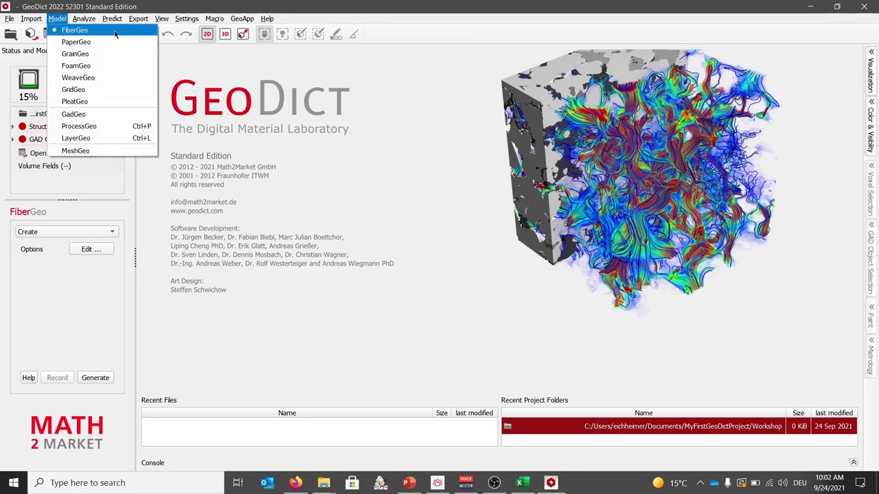
pyautogui.click(115, 32)
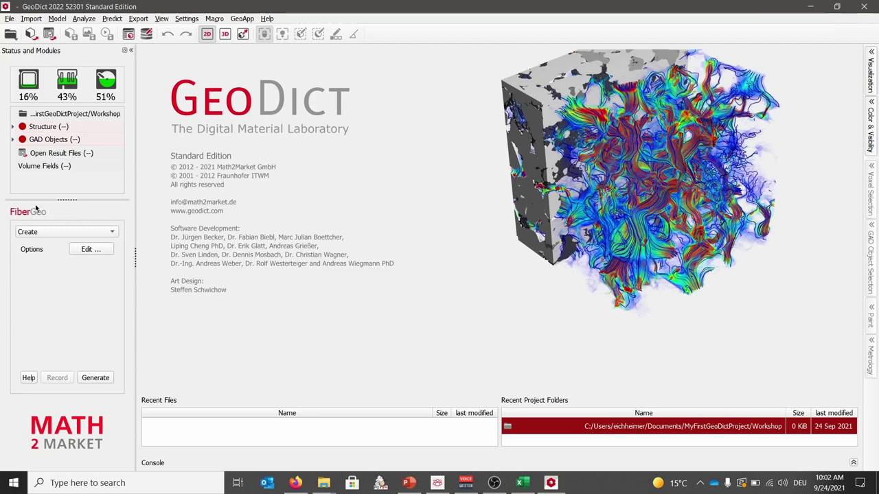
pyautogui.click(90, 250)
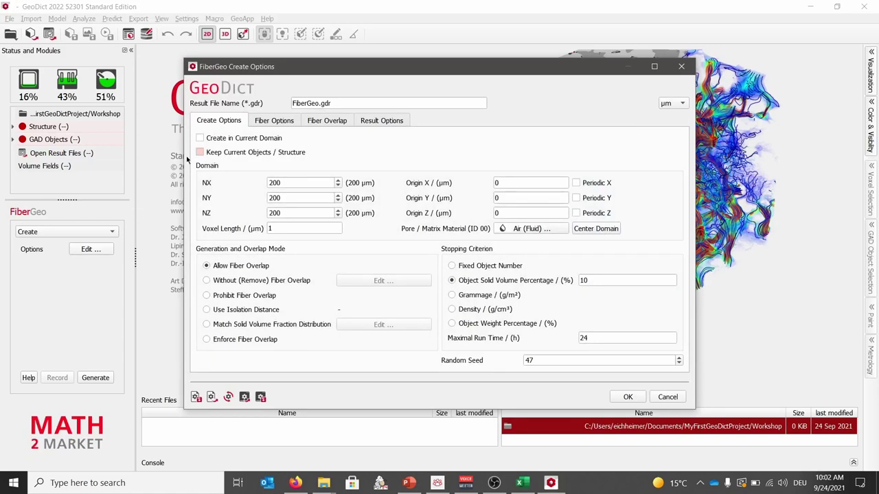
pyautogui.click(318, 103)
pyautogui.write('_FineLayer_0')
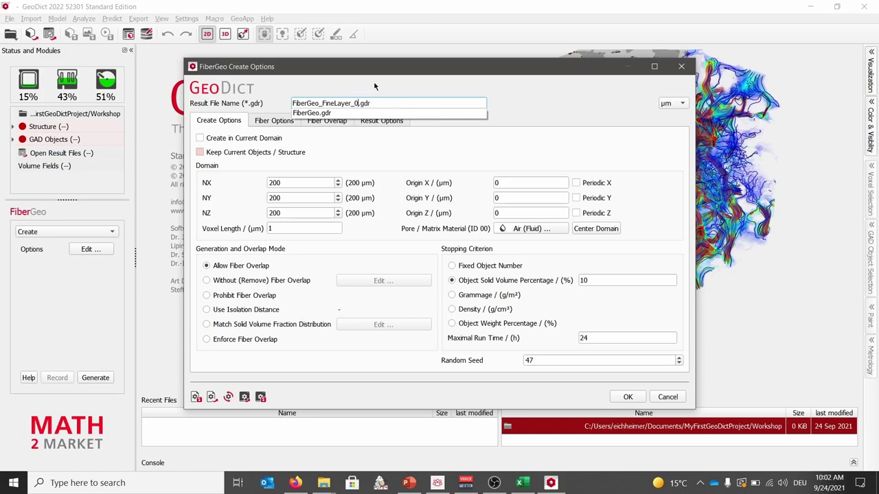
pyautogui.write('.5mu')
pyautogui.press('Escape')
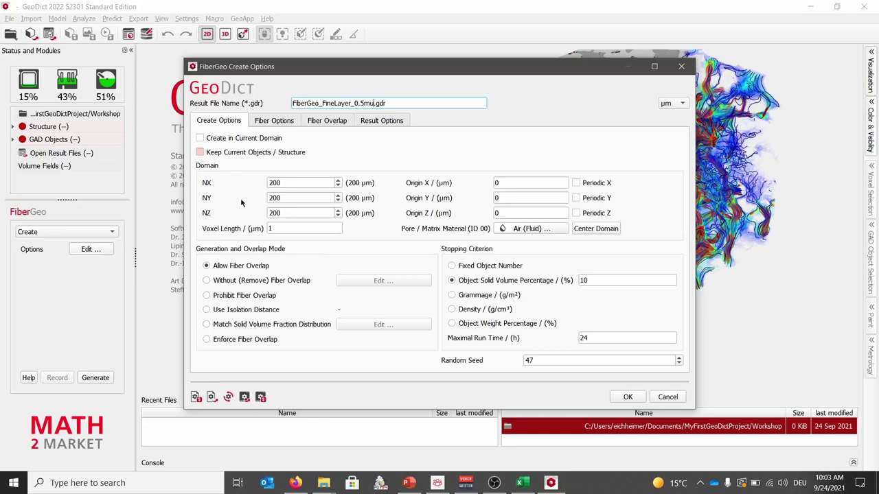
# Step: Set the domain size to NX 512, NY 512 and NZ 128 voxels with a voxel length of 0.5 µm
pyautogui.click(298, 182)
pyautogui.moveTo(298, 182); pyautogui.dragTo(261, 185)
pyautogui.write('512')
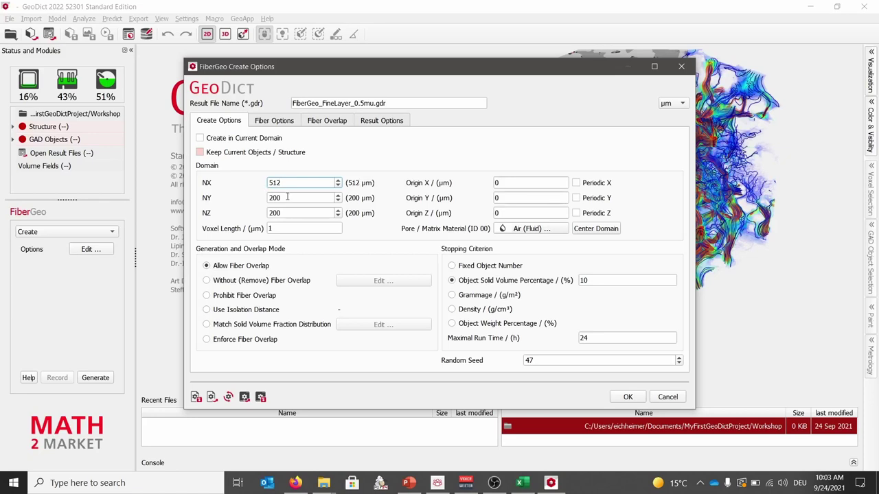
pyautogui.moveTo(283, 198); pyautogui.dragTo(266, 199)
pyautogui.write('512')
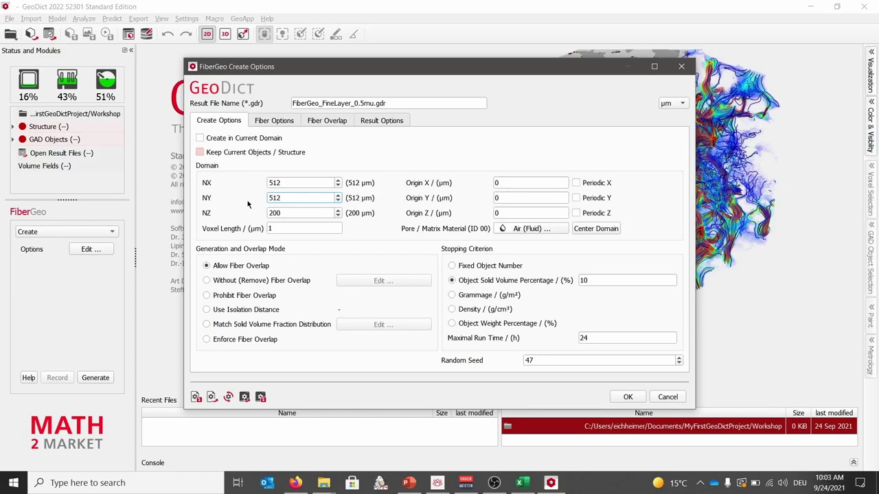
pyautogui.moveTo(287, 214); pyautogui.dragTo(263, 217)
pyautogui.write('128')
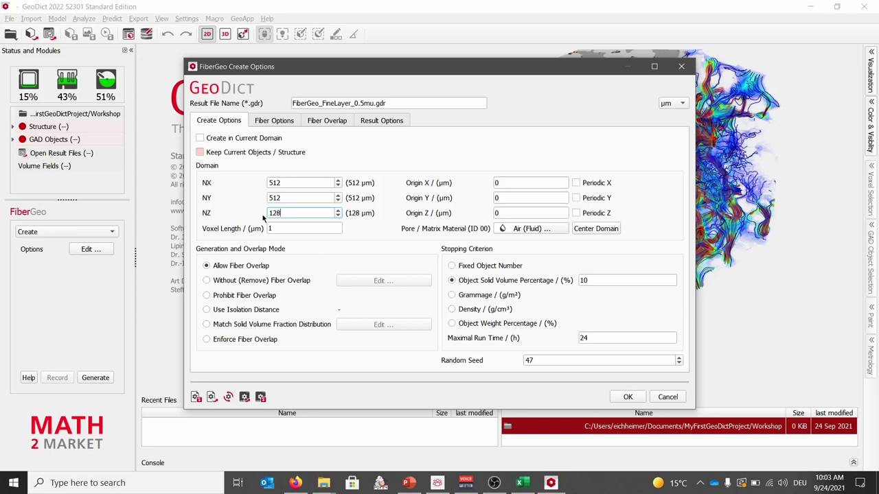
pyautogui.moveTo(278, 230); pyautogui.dragTo(265, 230)
pyautogui.write('0.5')
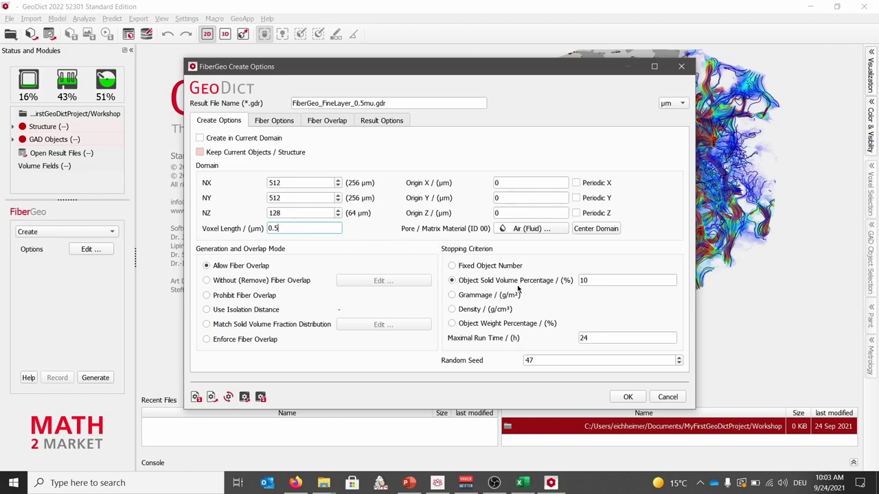
# Step: Set the object solid volume percentage to 4 % and the random seed to 59
pyautogui.doubleClick(592, 279)
pyautogui.write('4')
pyautogui.doubleClick(523, 361)
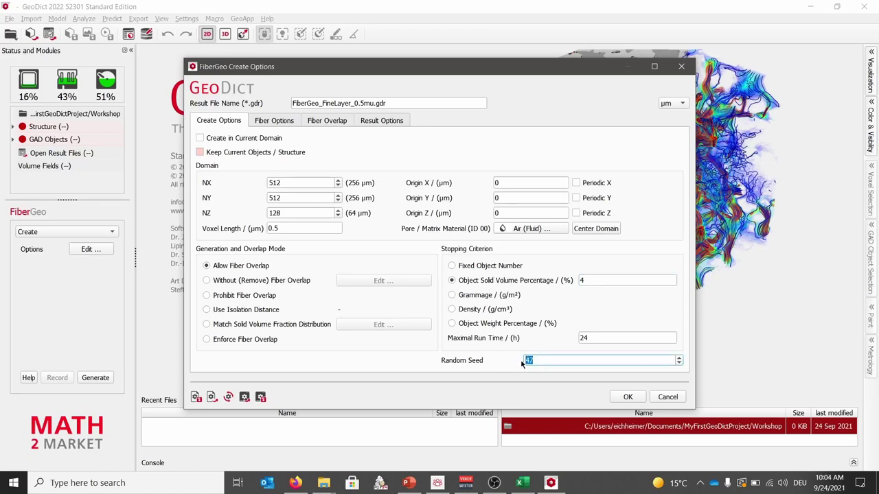
pyautogui.write('59')
pyautogui.moveTo(492, 364)
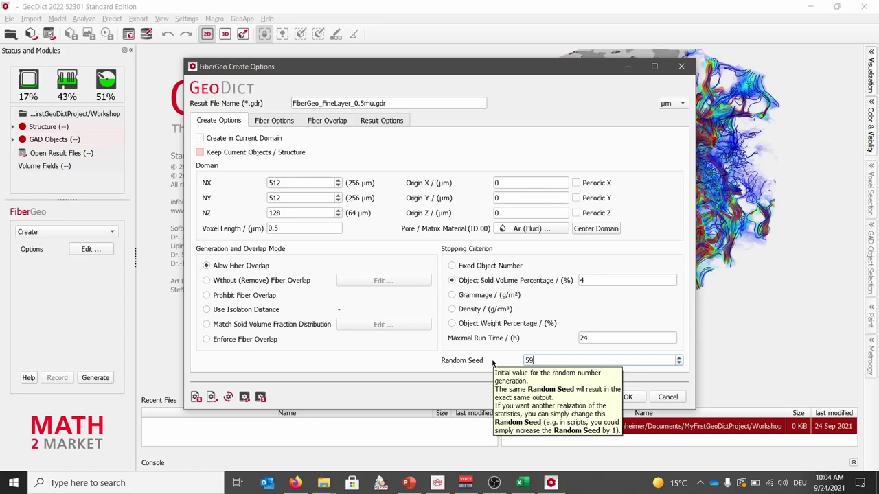
# Step: Remove both infinite circular fiber types from the fiber options and add a Curved Circular fiber type
pyautogui.click(273, 121)
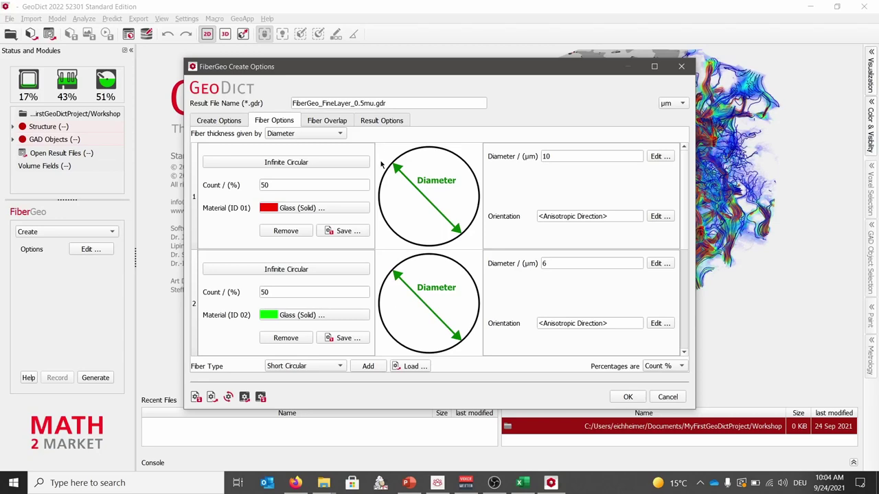
pyautogui.click(296, 233)
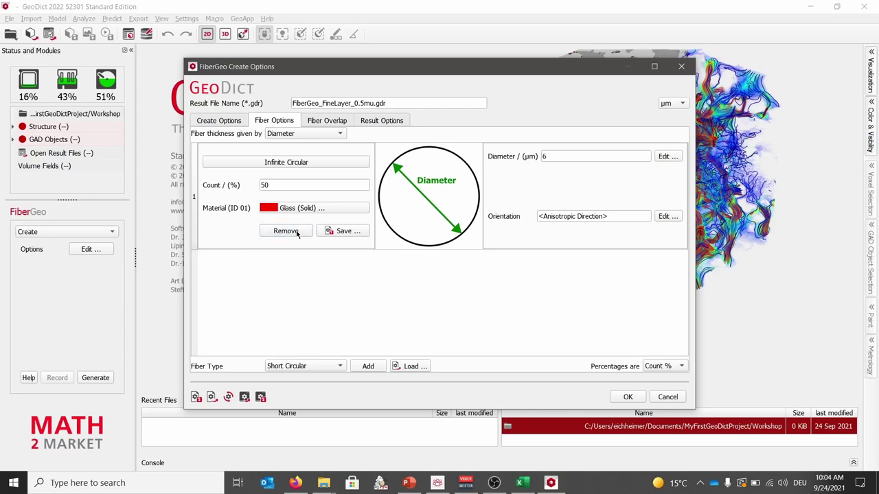
pyautogui.click(297, 232)
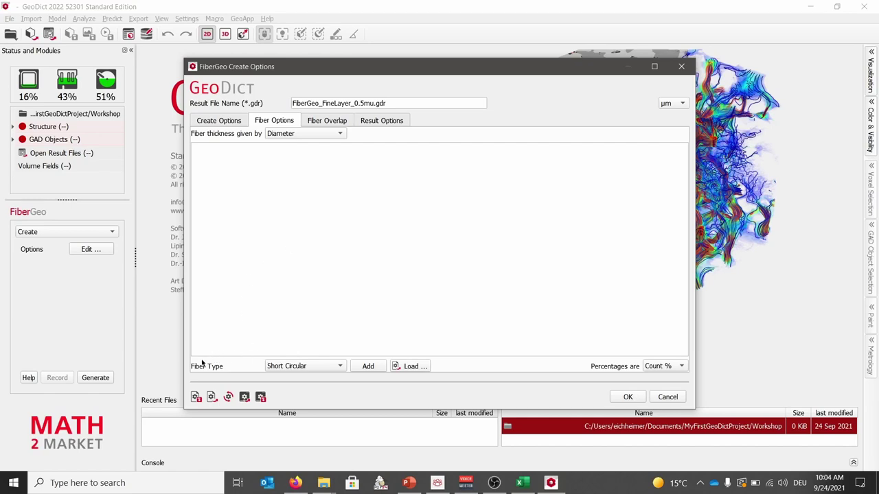
pyautogui.click(314, 369)
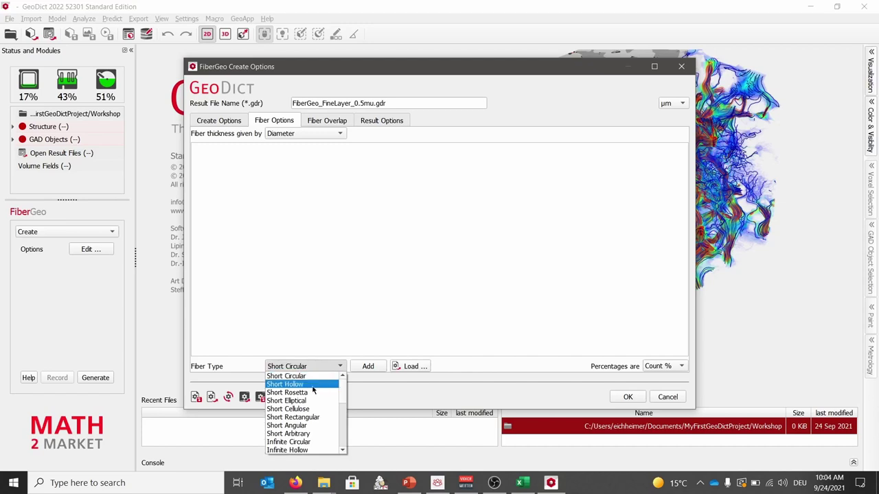
pyautogui.scroll(-3, 313, 388)
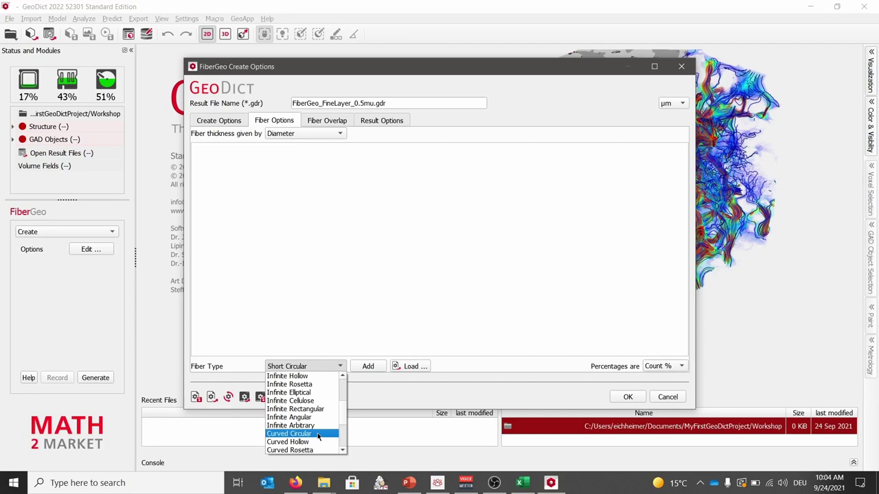
pyautogui.click(318, 434)
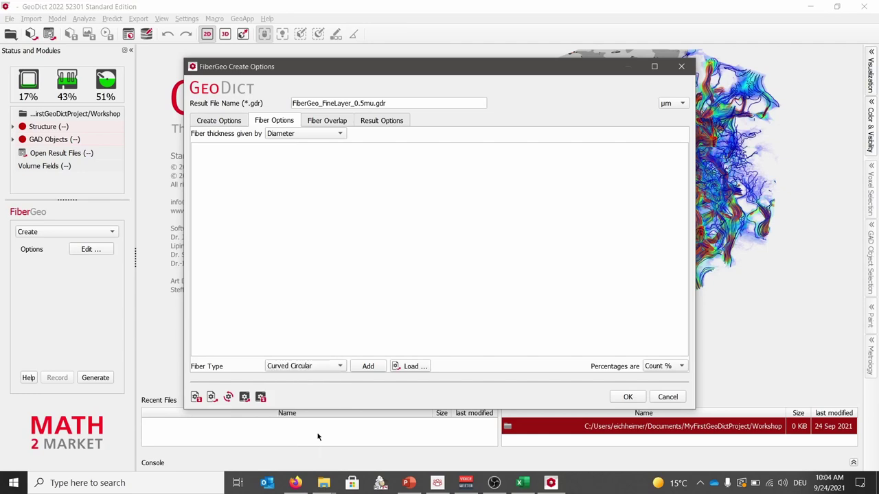
pyautogui.click(371, 367)
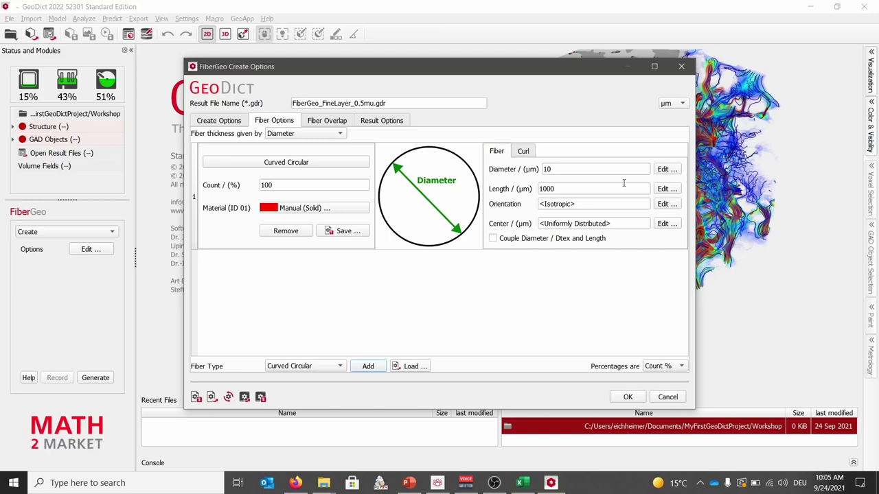
# Step: Give the fiber diameter a Gaussian distribution with mean 1.25 µm, standard deviation 0.25 µm and distribution width 0.25 µm
pyautogui.click(665, 170)
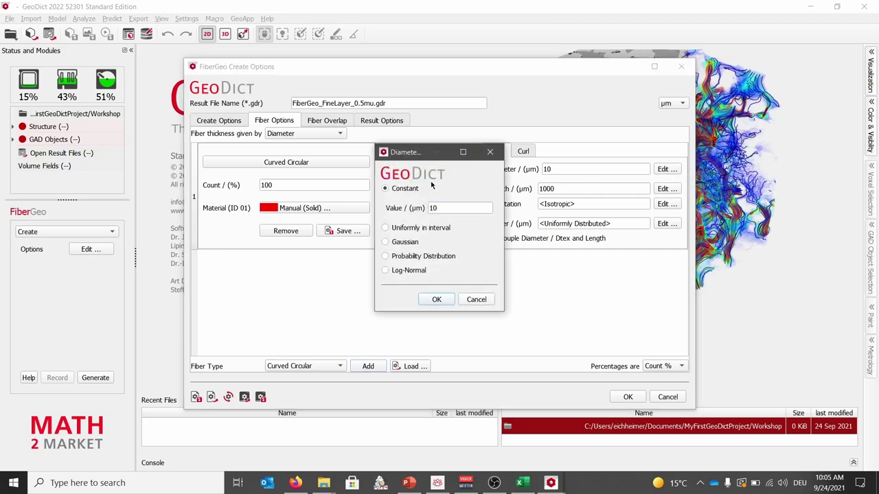
pyautogui.click(384, 243)
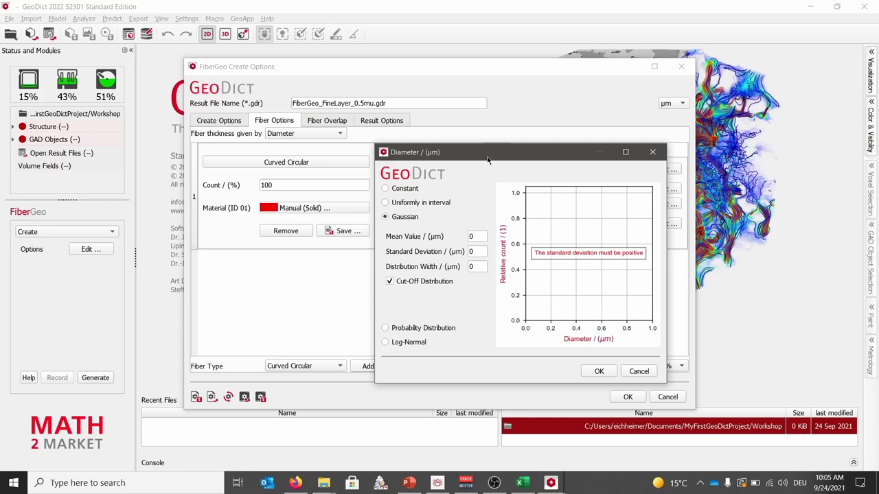
pyautogui.moveTo(480, 158); pyautogui.dragTo(432, 145)
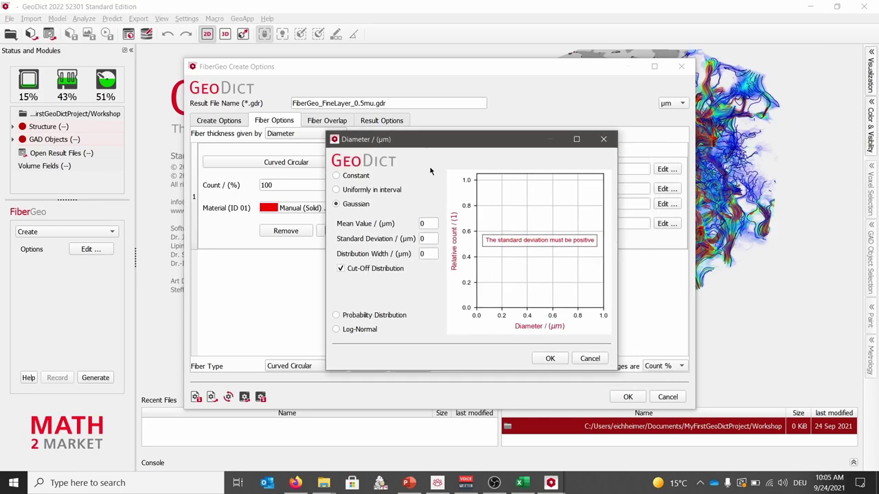
pyautogui.doubleClick(421, 223)
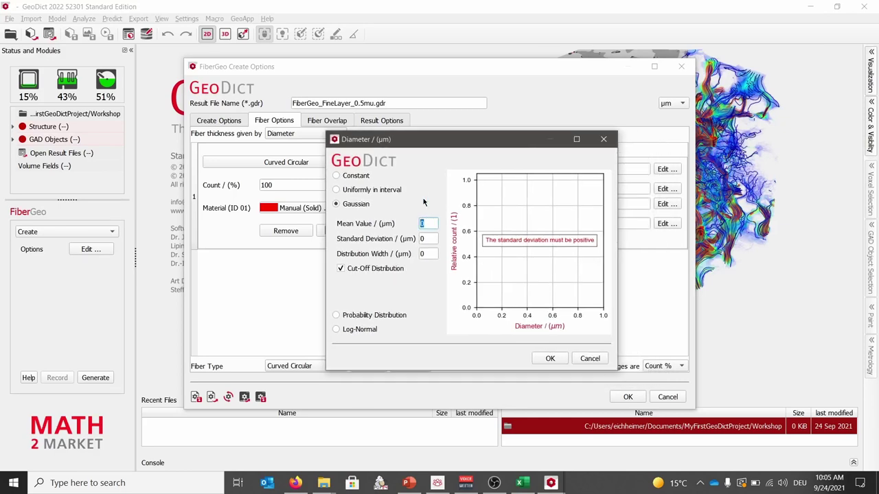
pyautogui.write('1.25')
pyautogui.click(430, 239)
pyautogui.write('.25')
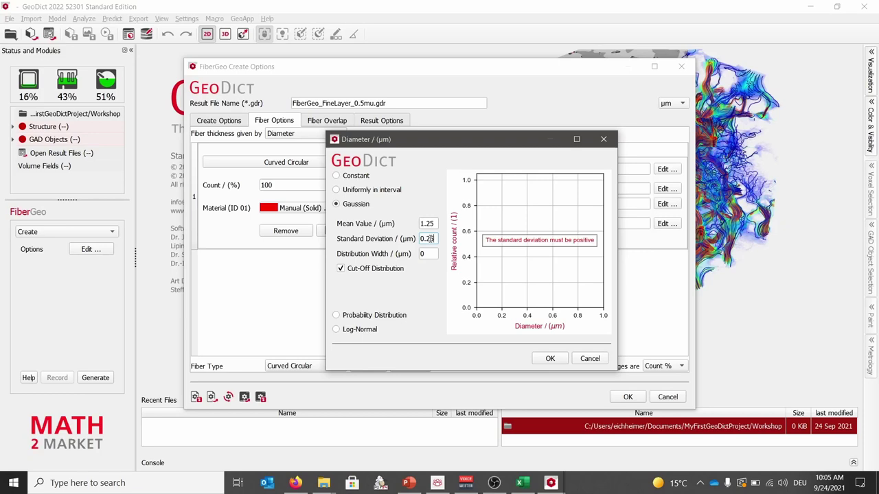
pyautogui.click(430, 254)
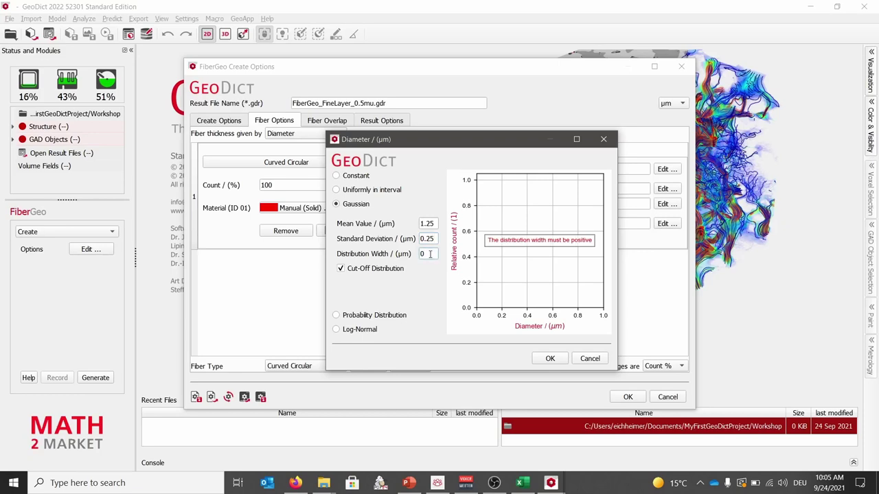
pyautogui.write('.25')
pyautogui.click(553, 359)
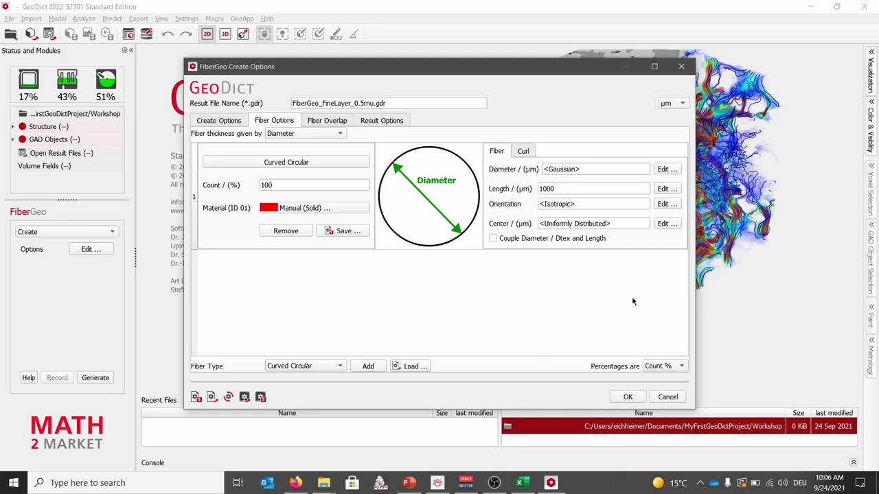
# Step: Set the fiber orientation to Anisotropic Direction with an Anisotropy 1 value of 8
pyautogui.click(668, 204)
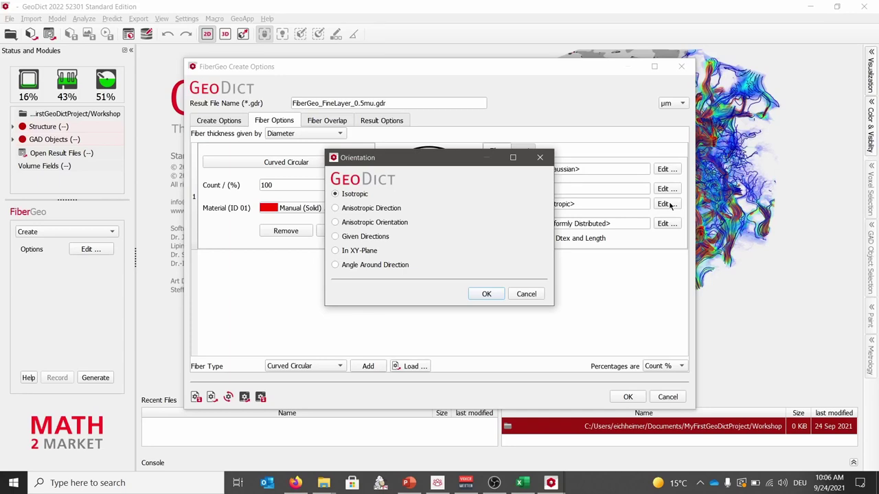
pyautogui.click(335, 208)
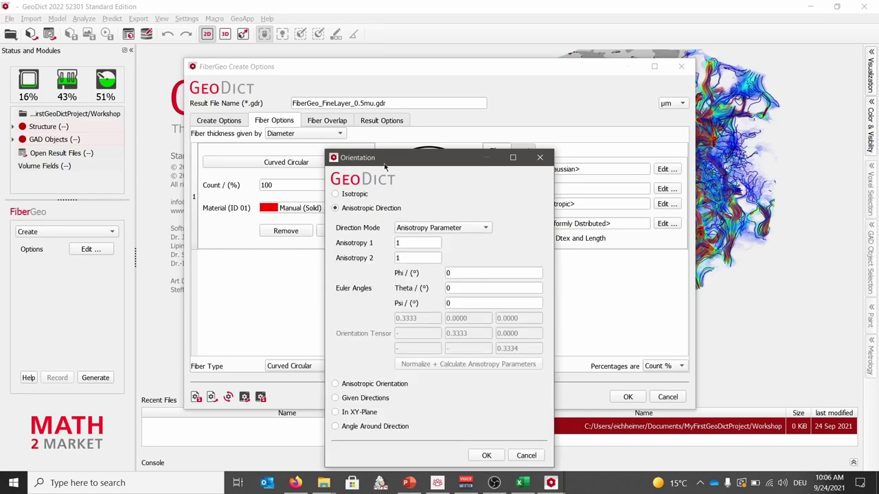
pyautogui.moveTo(397, 159); pyautogui.dragTo(397, 95)
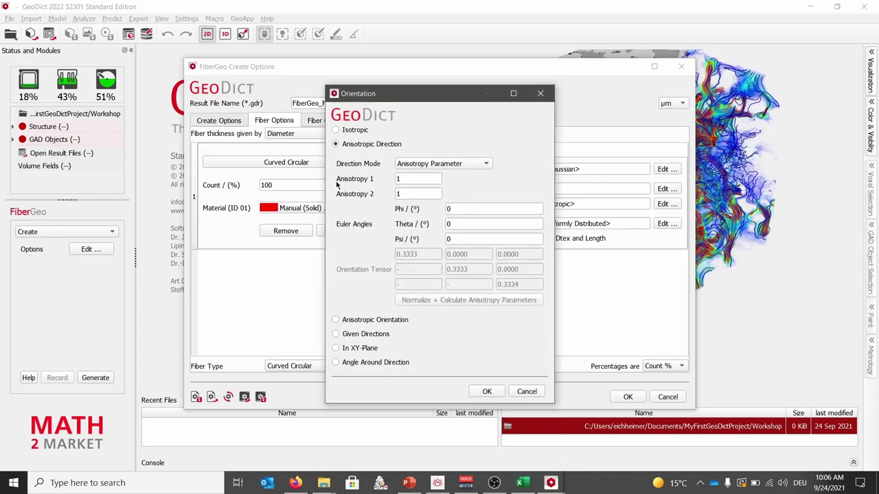
pyautogui.doubleClick(397, 178)
pyautogui.write('8')
pyautogui.click(488, 392)
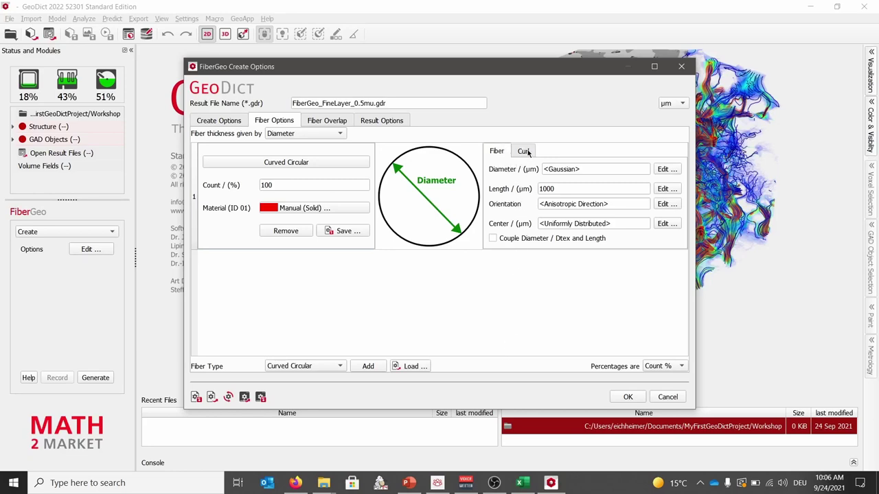
# Step: Set the fiber curl's local and global straightness to 0.5 each and accept the create options
pyautogui.click(528, 152)
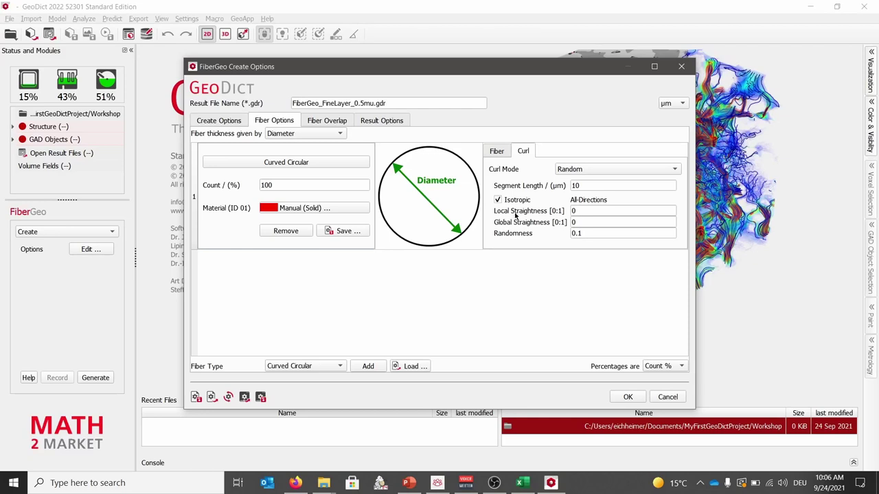
pyautogui.click(582, 211)
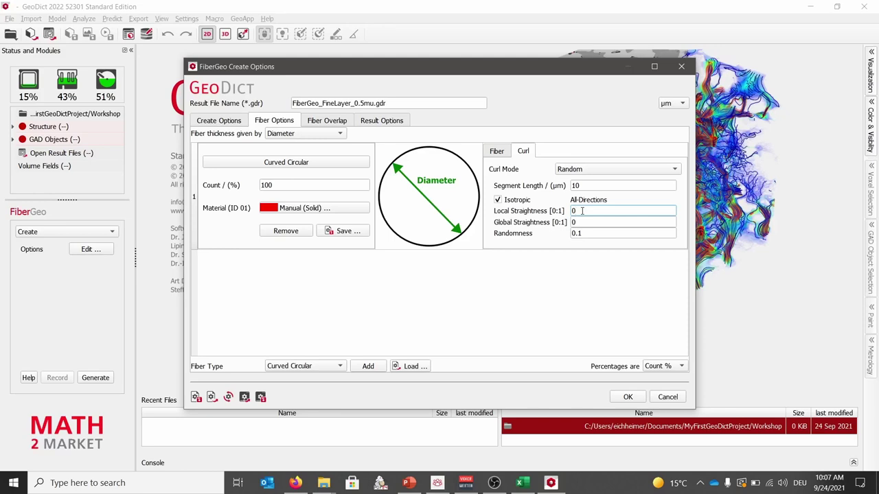
pyautogui.write('.5')
pyautogui.click(582, 219)
pyautogui.write('.5')
pyautogui.click(628, 398)
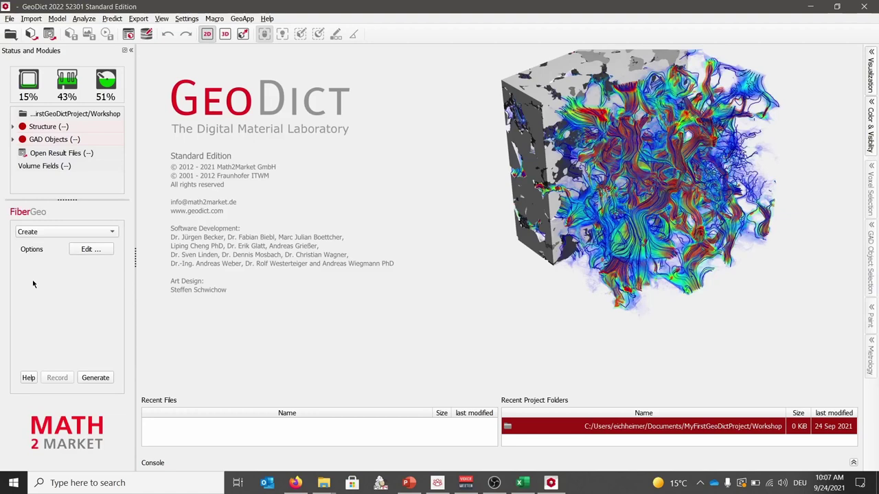
# Step: Generate the fiber structure and compare the realized and target volume and the stopping criterion error in the result report
pyautogui.click(96, 379)
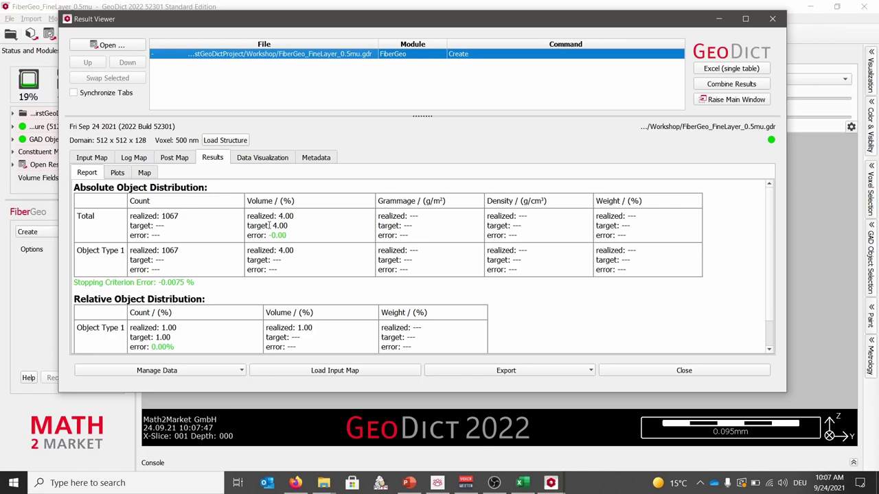
pyautogui.moveTo(272, 226); pyautogui.dragTo(287, 226)
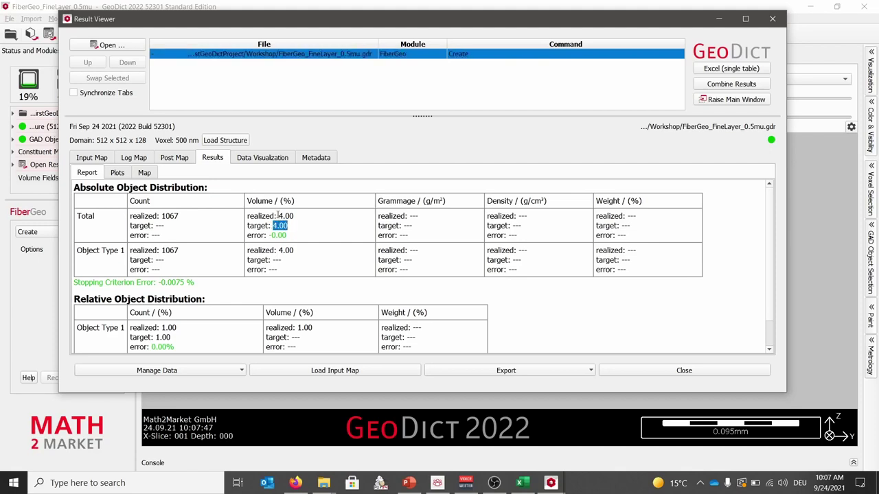
pyautogui.moveTo(278, 216); pyautogui.dragTo(295, 216)
pyautogui.click(293, 227)
pyautogui.moveTo(158, 282); pyautogui.dragTo(191, 282)
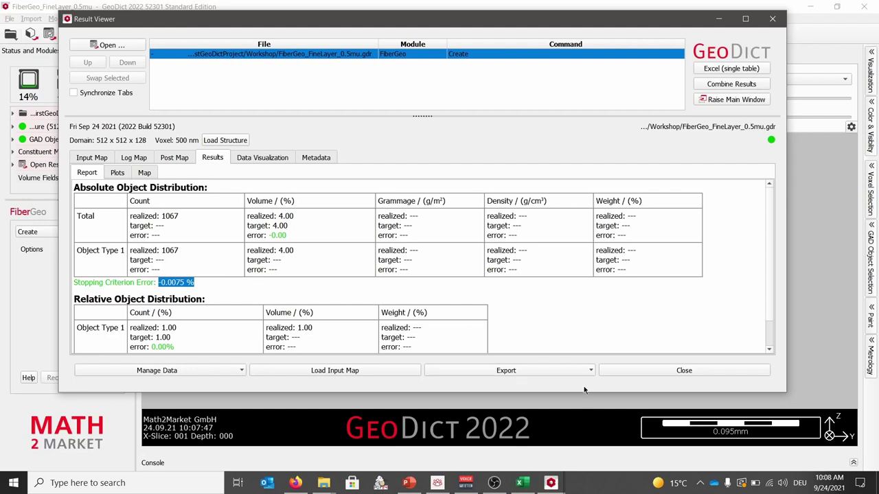
pyautogui.click(685, 371)
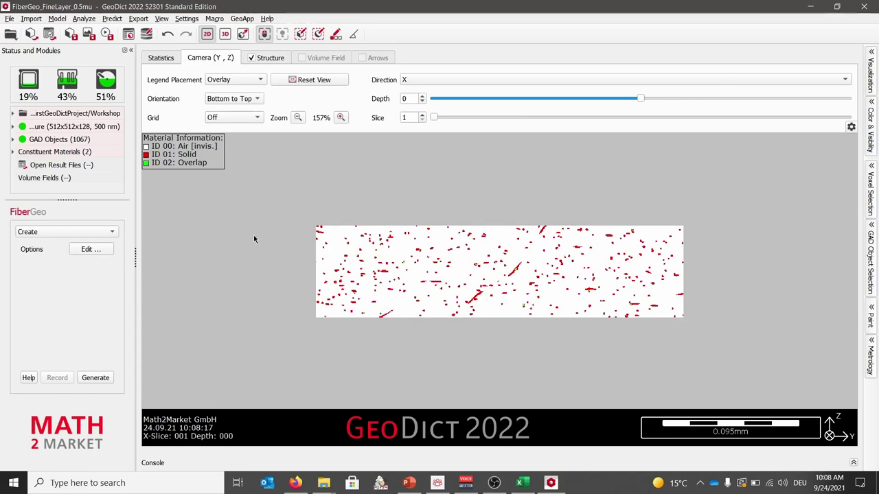
# Step: Show the generated fiber layer in 3D and rotate it to inspect its sides and thickness
pyautogui.click(225, 35)
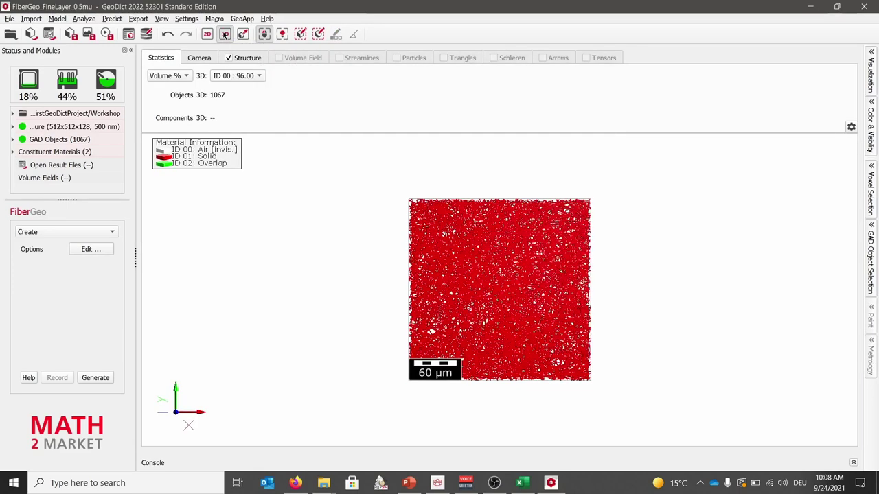
pyautogui.moveTo(447, 327); pyautogui.dragTo(489, 208)
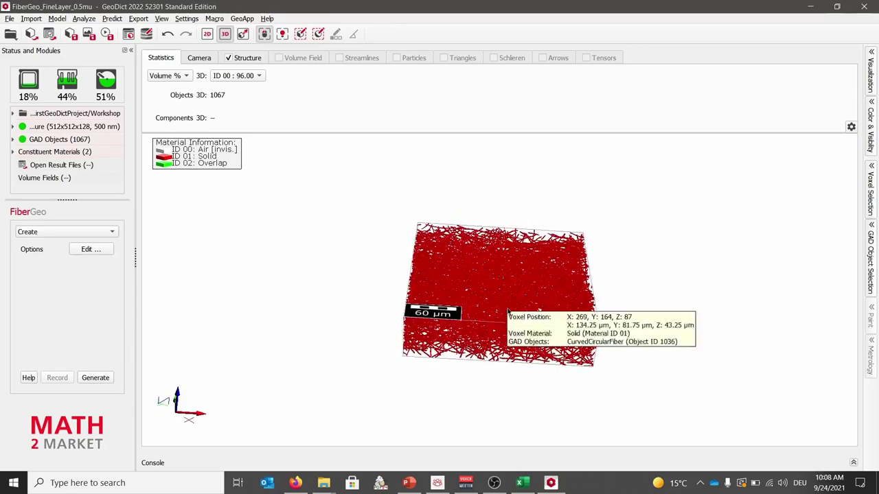
pyautogui.moveTo(504, 318); pyautogui.dragTo(377, 320)
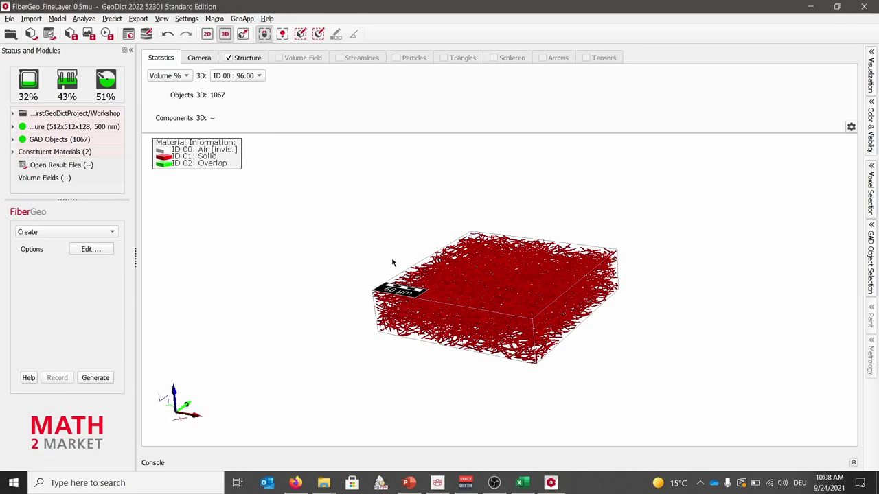
pyautogui.moveTo(408, 323); pyautogui.dragTo(399, 311)
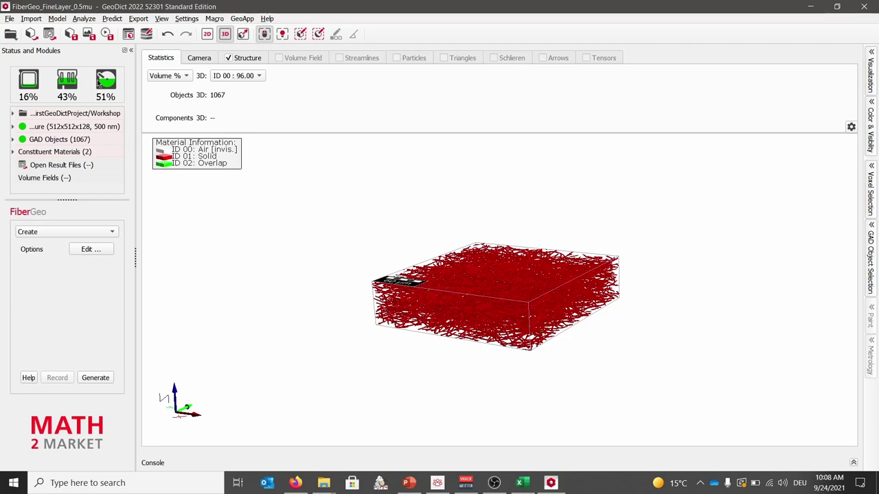
# Step: Switch to the ProcessGeo module and choose the Reassign operation for material IDs
pyautogui.click(58, 19)
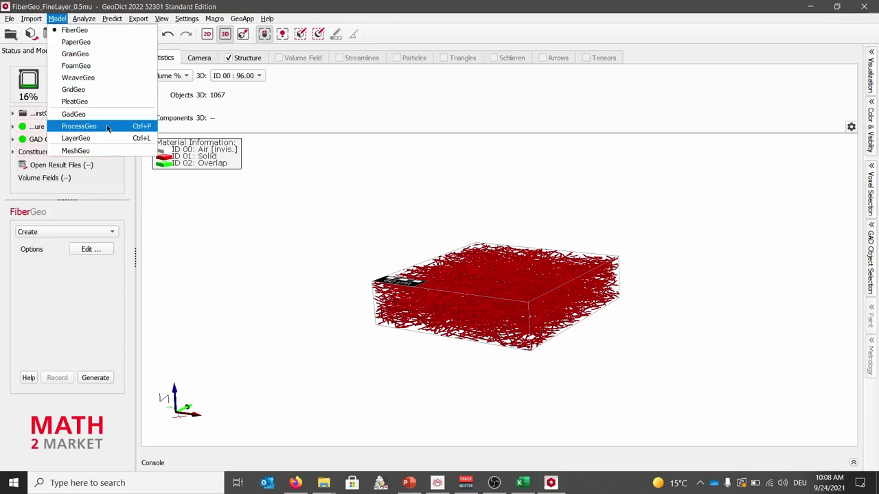
pyautogui.click(78, 126)
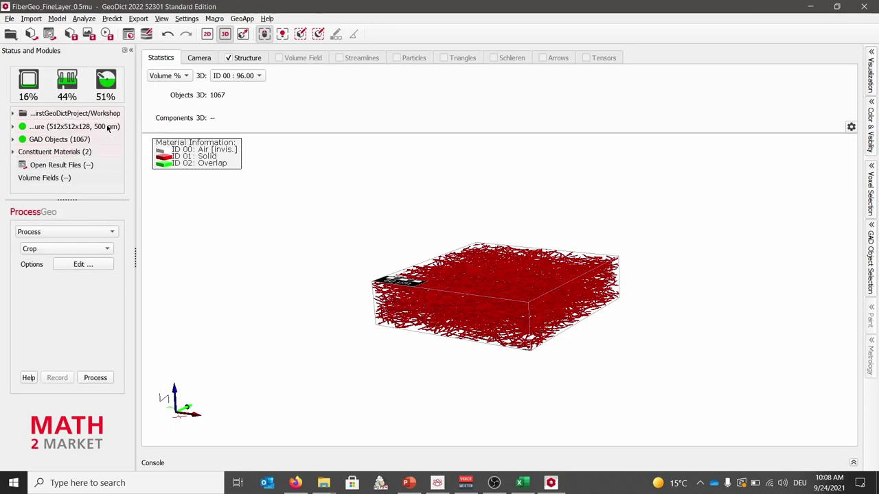
pyautogui.click(112, 232)
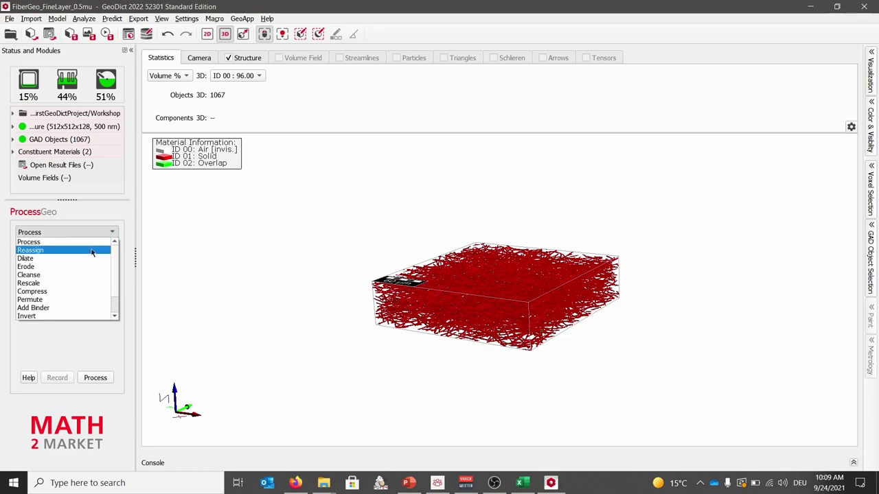
pyautogui.click(92, 251)
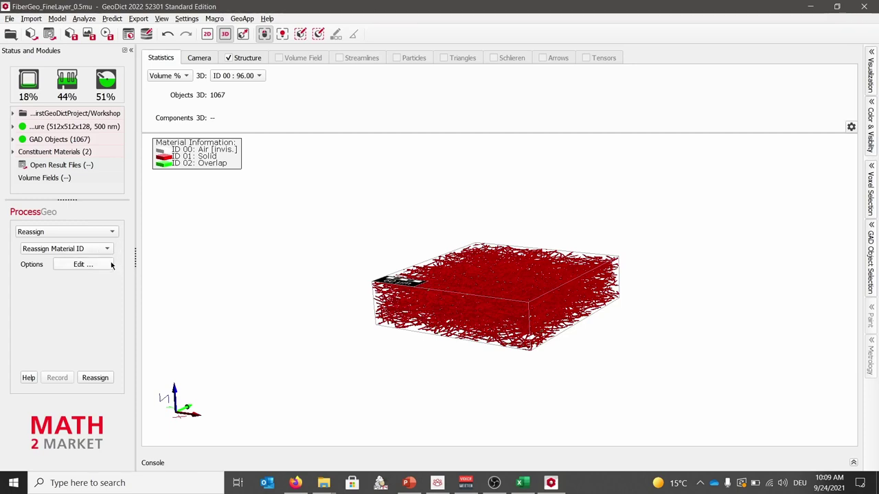
# Step: Reassign the overlap material ID 02 to the solid fiber material ID 01 and run the reassignment
pyautogui.click(98, 268)
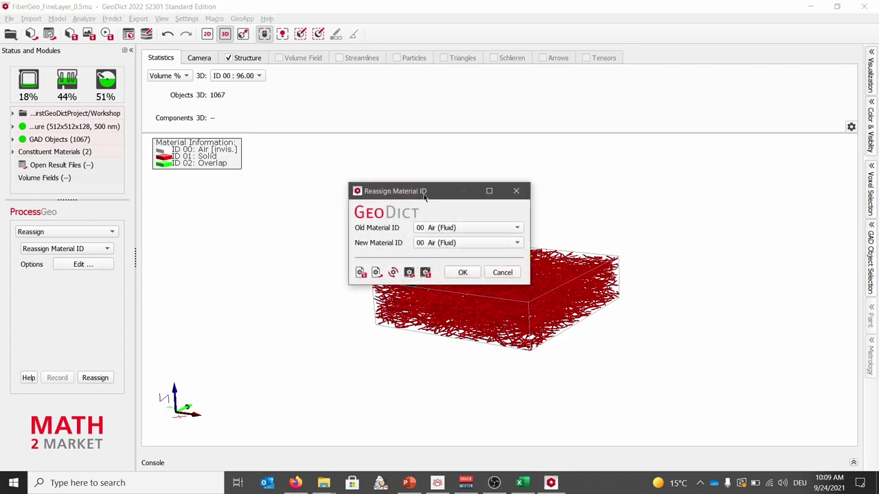
pyautogui.moveTo(422, 198); pyautogui.dragTo(456, 136)
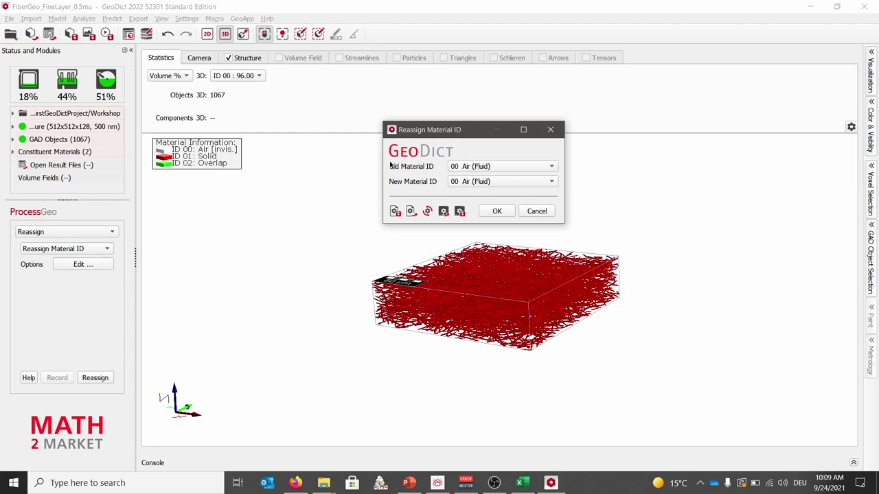
pyautogui.click(493, 167)
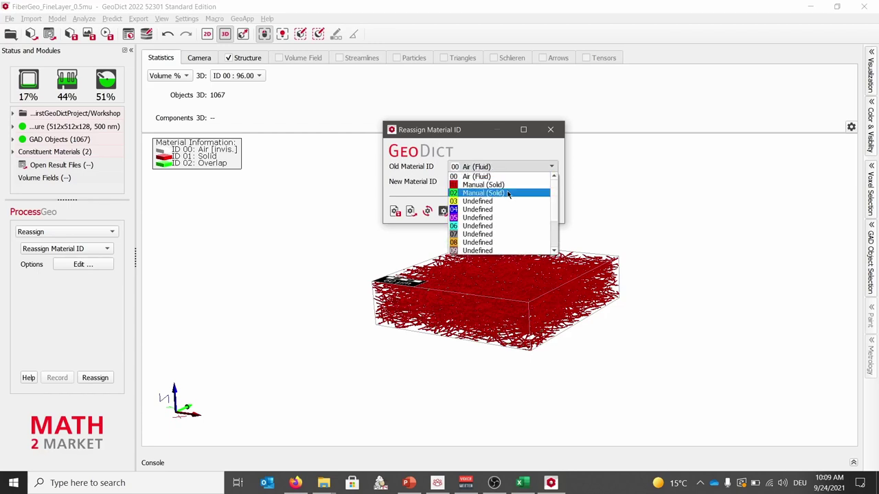
pyautogui.click(513, 195)
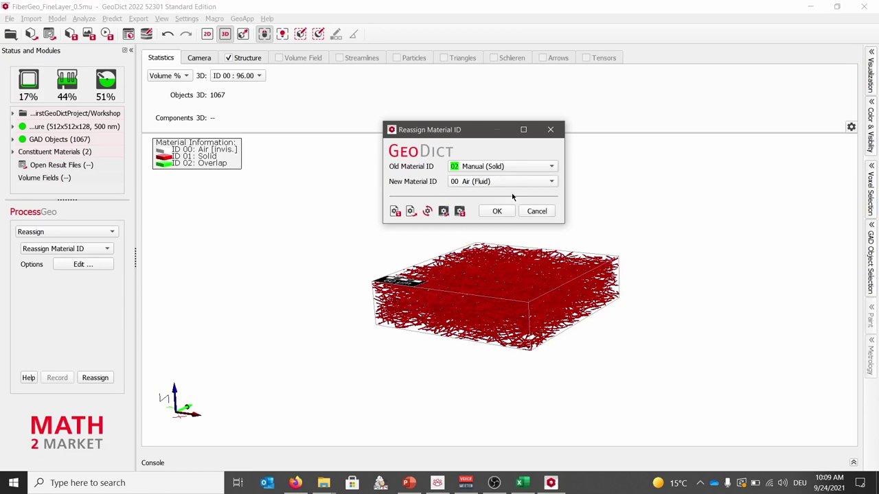
pyautogui.click(514, 183)
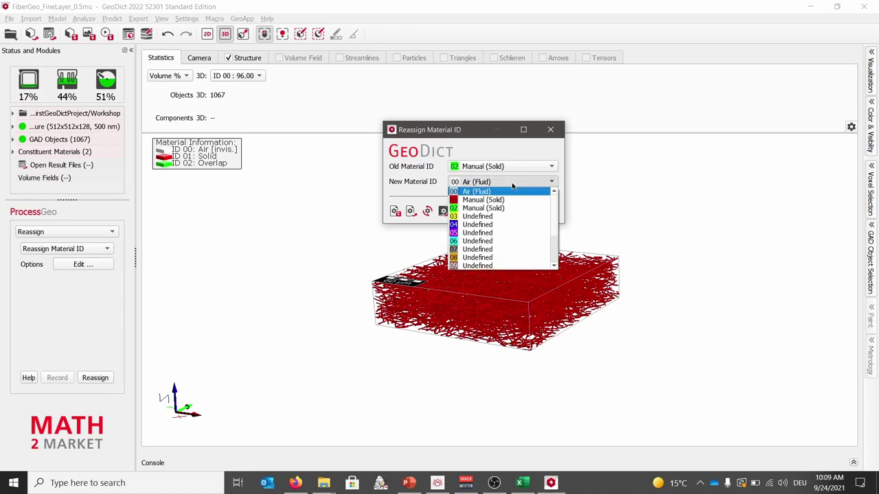
pyautogui.click(510, 200)
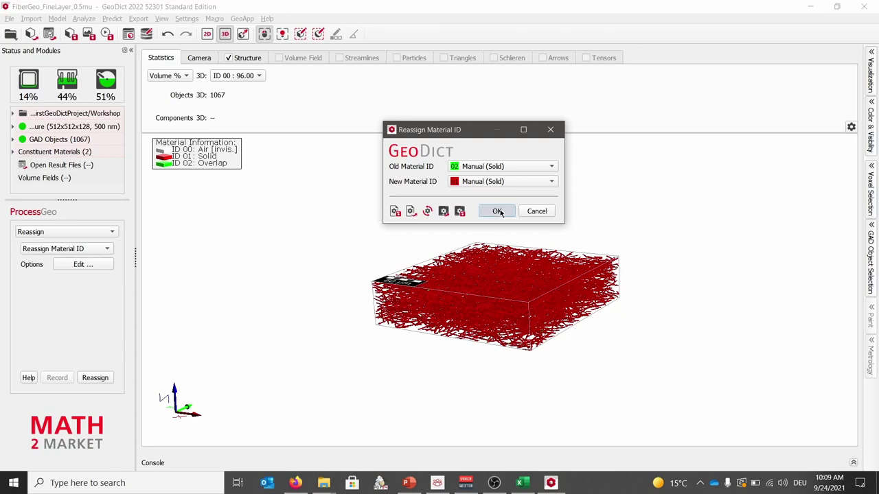
pyautogui.click(497, 211)
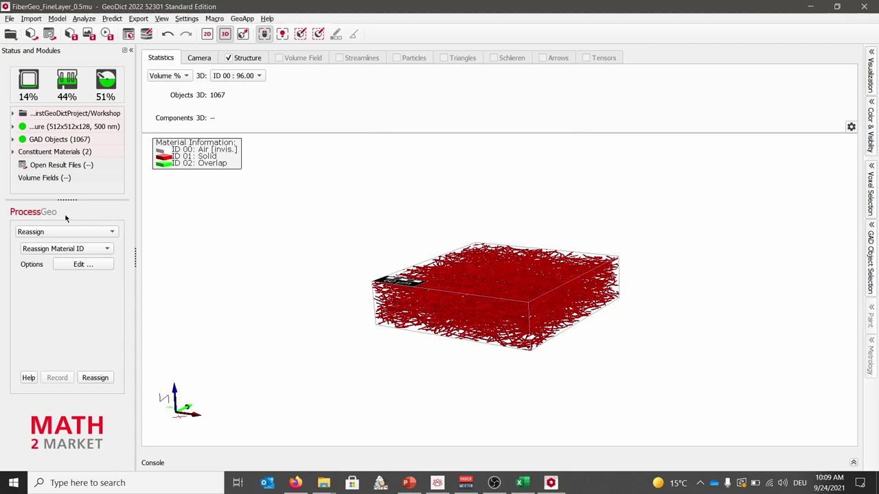
pyautogui.click(105, 378)
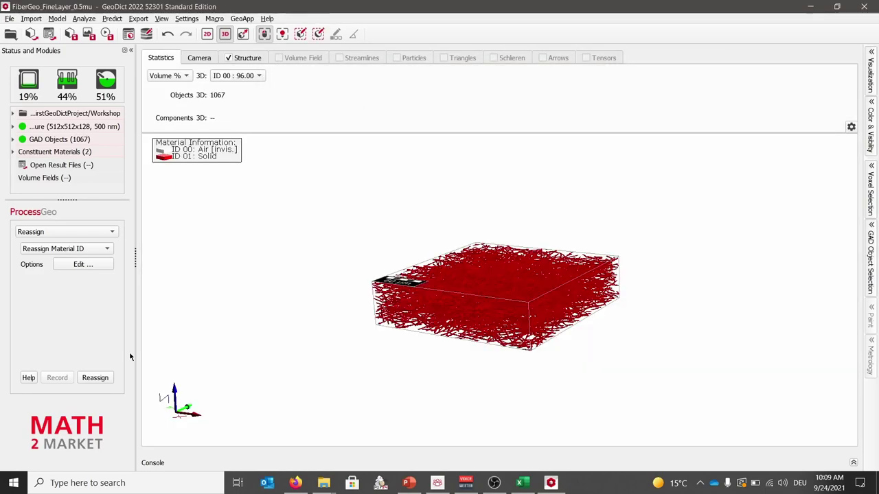
pyautogui.moveTo(438, 327)
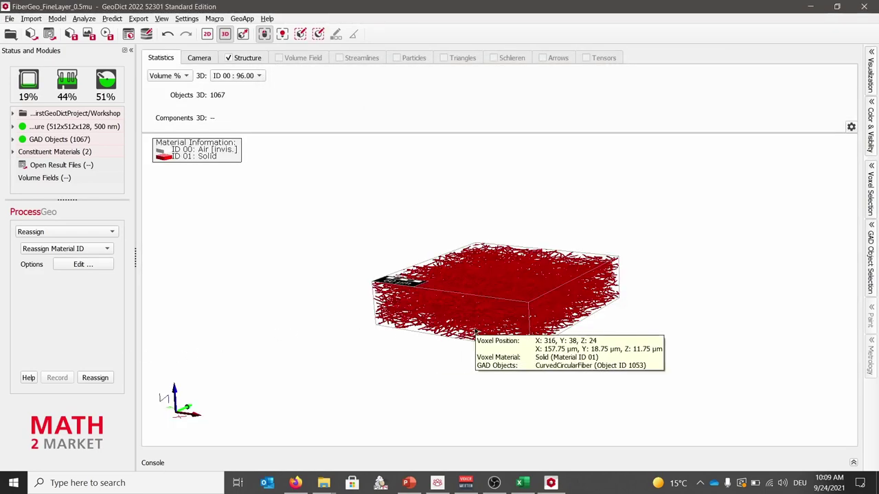
# Step: Switch to the FlowDict module and open the Stokes(-Brinkman) solver options for the fiber layer
pyautogui.moveTo(476, 331); pyautogui.dragTo(376, 287)
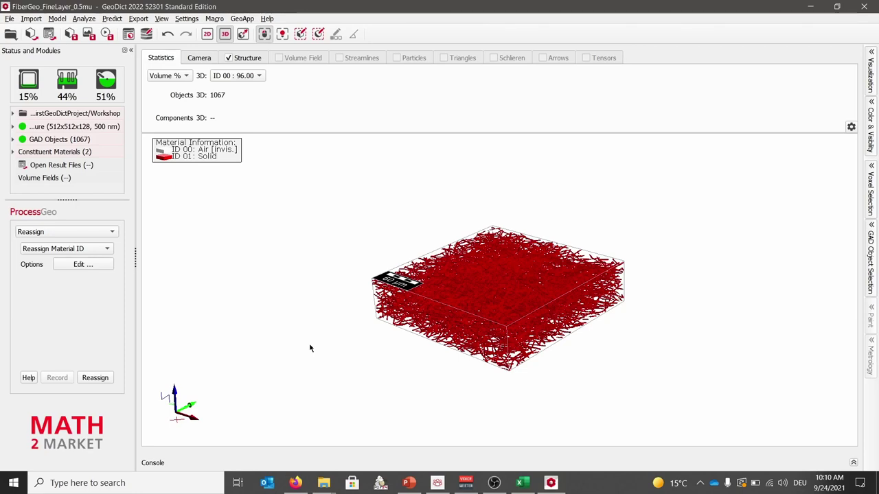
pyautogui.click(113, 19)
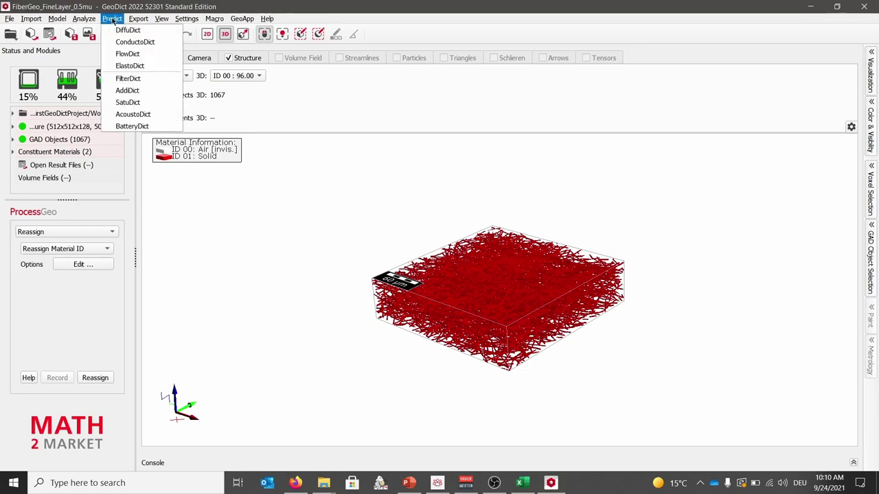
pyautogui.click(158, 58)
pyautogui.click(159, 57)
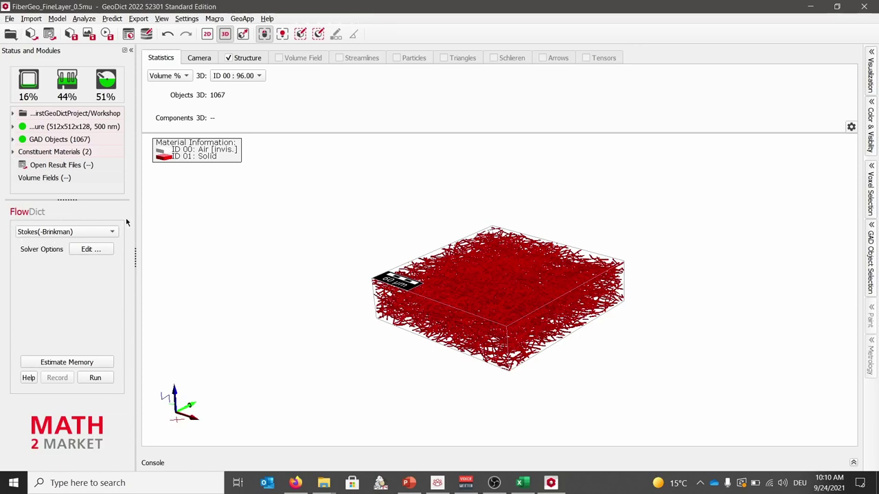
pyautogui.click(90, 249)
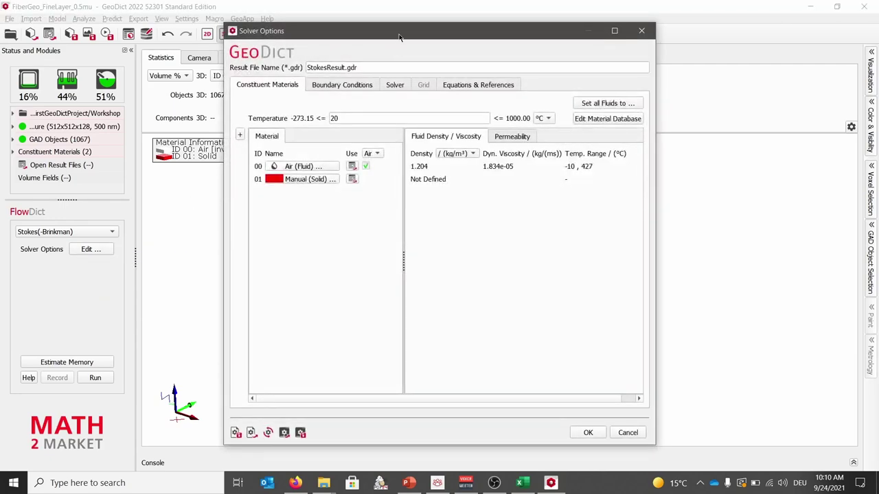
pyautogui.moveTo(397, 39); pyautogui.dragTo(404, 27)
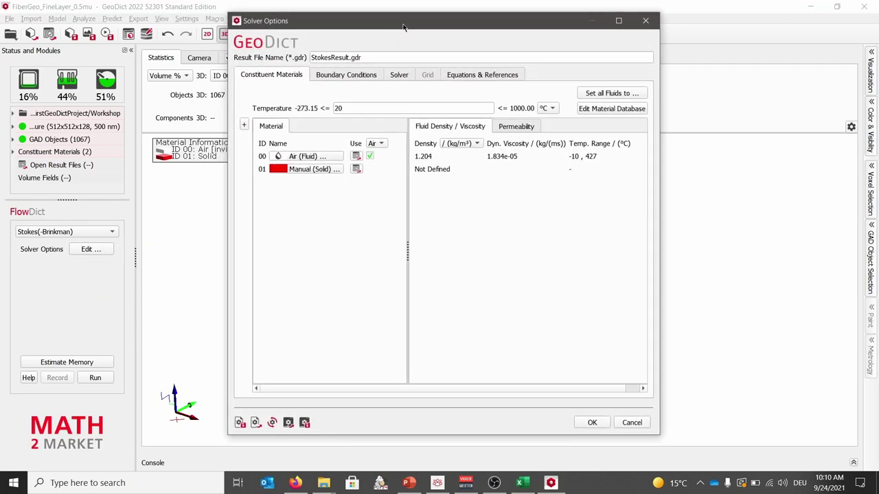
# Step: Name the flow simulation's result file StokesResult_CleanFilter_0.5mu.gdr
pyautogui.click(350, 57)
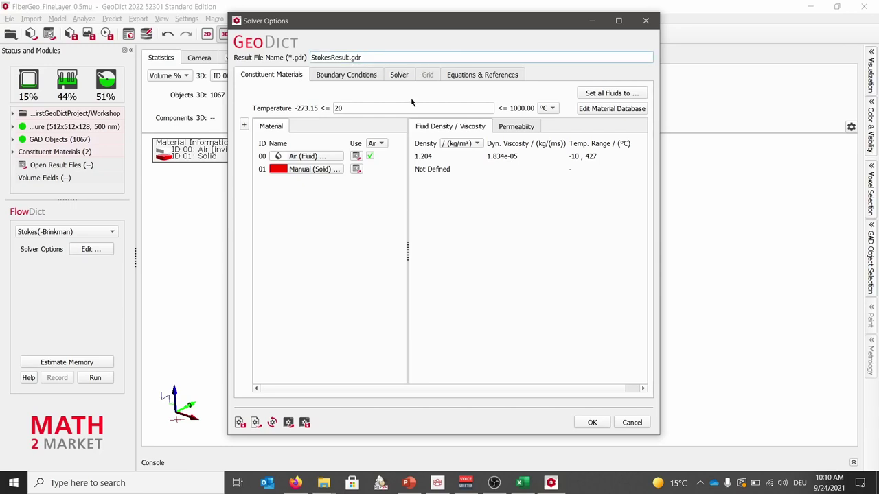
pyautogui.write('_')
pyautogui.write('Clean')
pyautogui.write('Filter_')
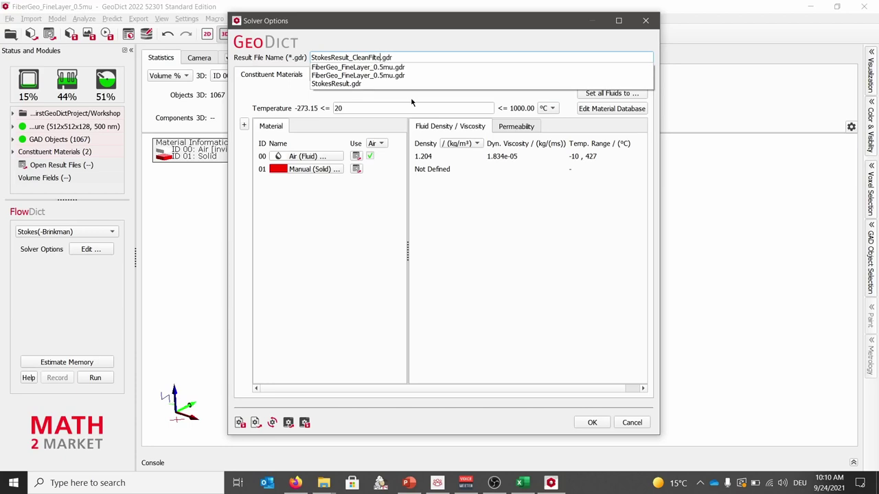
pyautogui.write('0.5mu')
pyautogui.press('Escape')
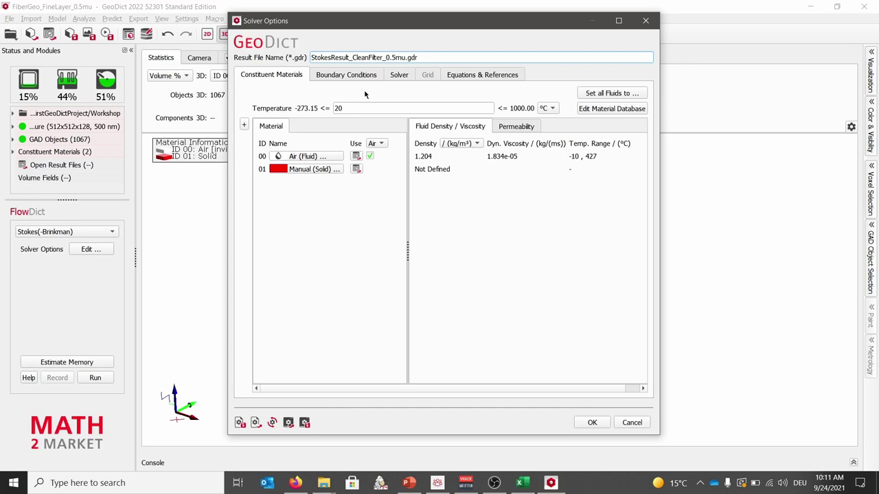
# Step: Define the flow experiment by flow rate in the boundary conditions, with 32 l/min on a 100 cm² flow area
pyautogui.click(336, 77)
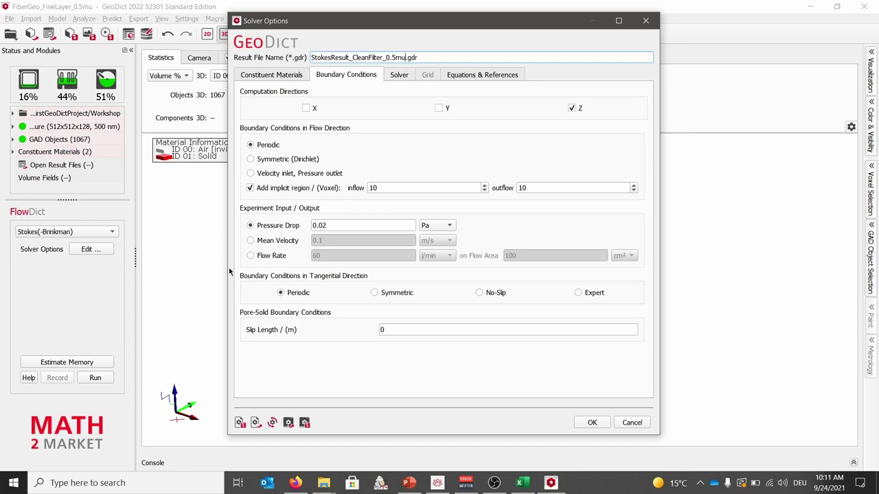
pyautogui.click(250, 256)
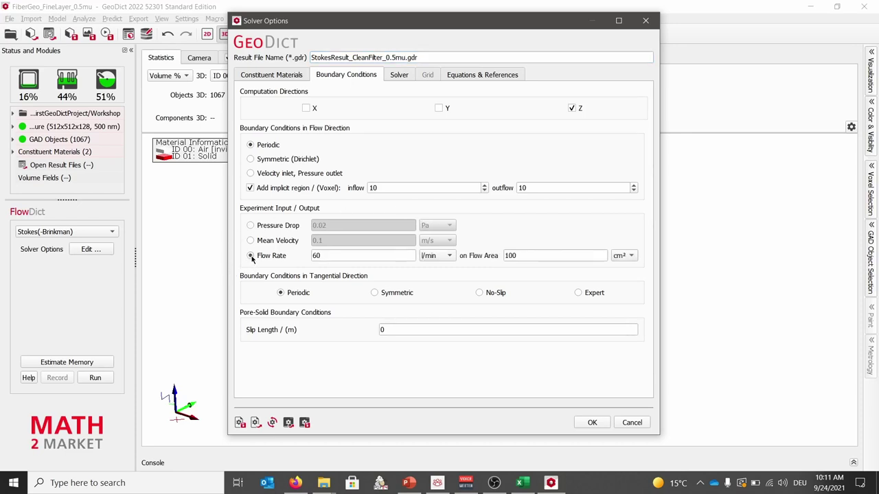
pyautogui.doubleClick(316, 255)
pyautogui.write('32')
# Step: Review the LIR solver settings, its local parallelization options, and the Stokes equations and references
pyautogui.click(397, 77)
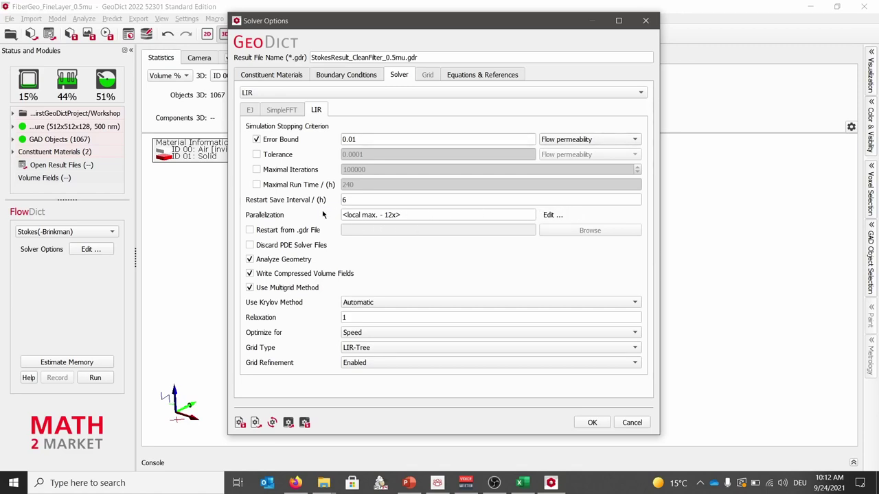
pyautogui.click(550, 215)
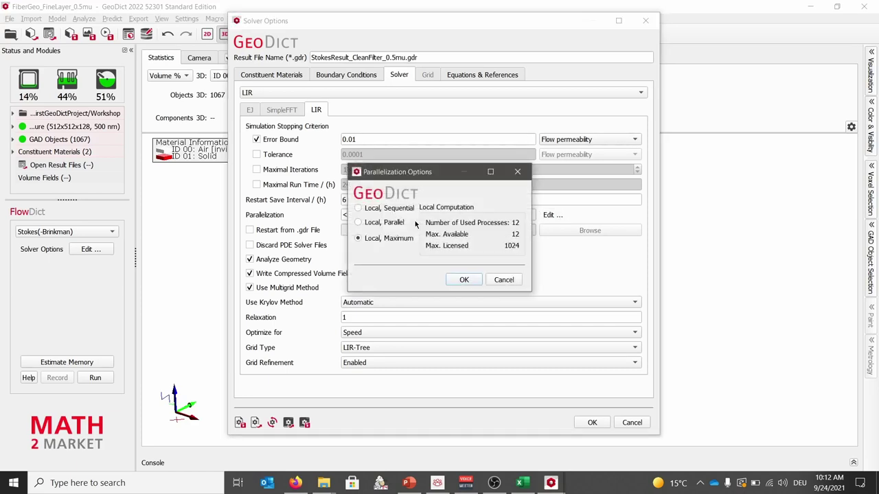
pyautogui.click(358, 224)
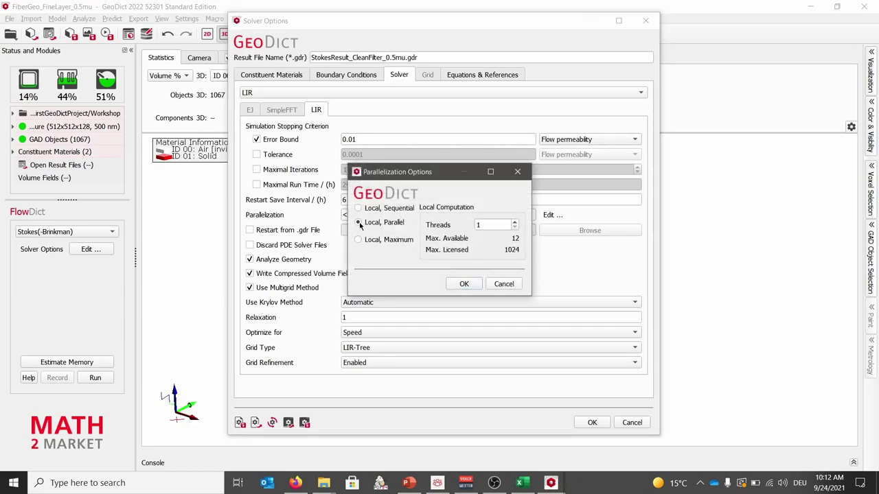
pyautogui.click(472, 286)
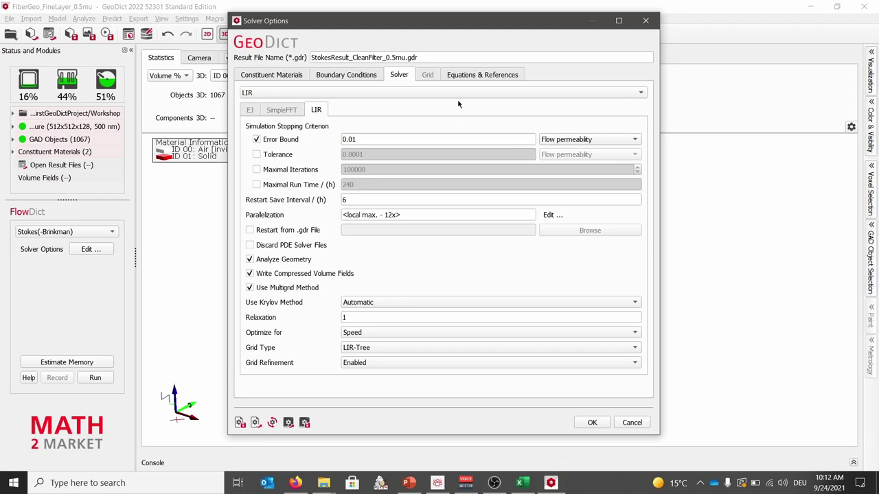
pyautogui.click(475, 78)
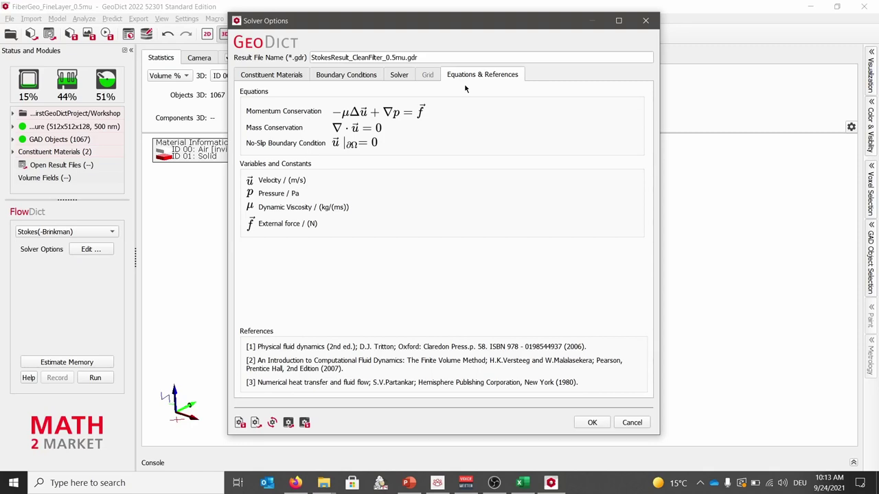
# Step: Accept the solver options and run the Stokes flow simulation on the clean filter layer
pyautogui.click(592, 422)
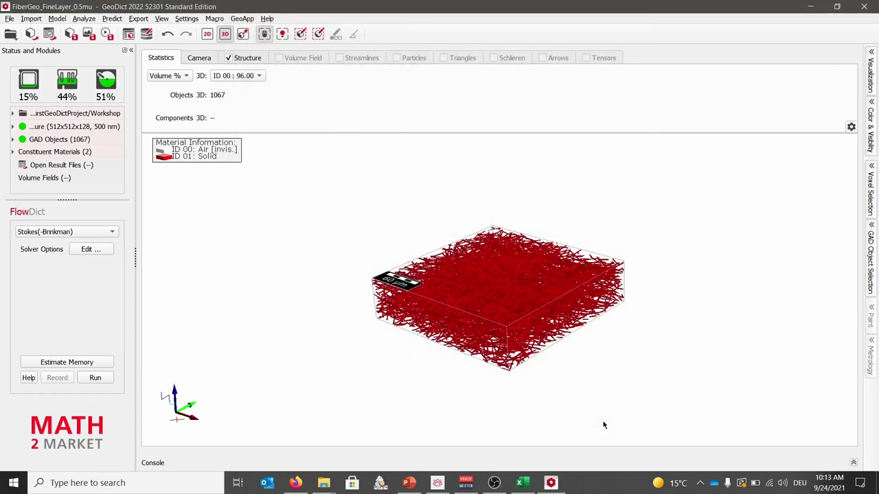
pyautogui.click(96, 378)
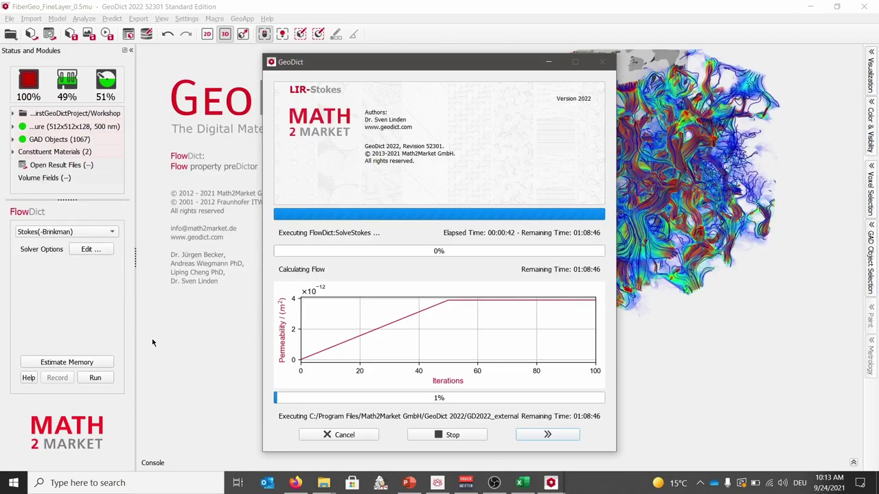
pyautogui.click(547, 434)
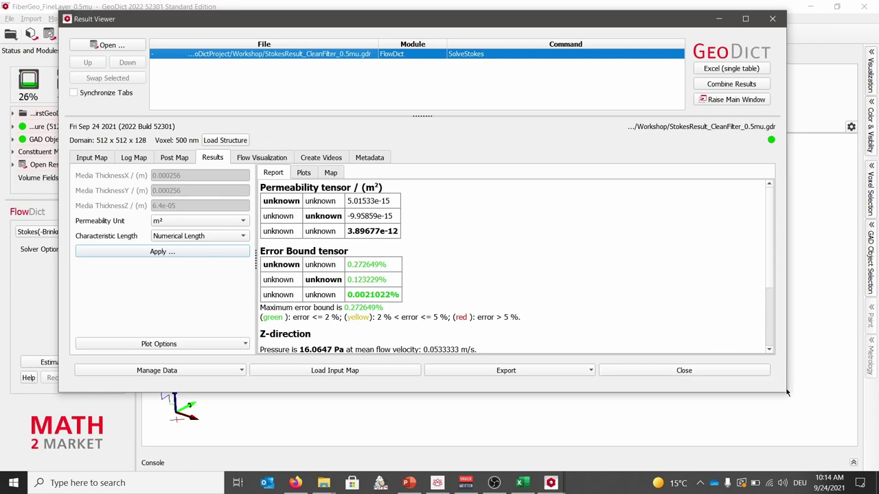
# Step: Copy the Z permeability 3.89677e-12 from the result report into the Excel sheet's Permeability porous layer cell G9, without source formatting
pyautogui.moveTo(787, 394); pyautogui.dragTo(809, 427)
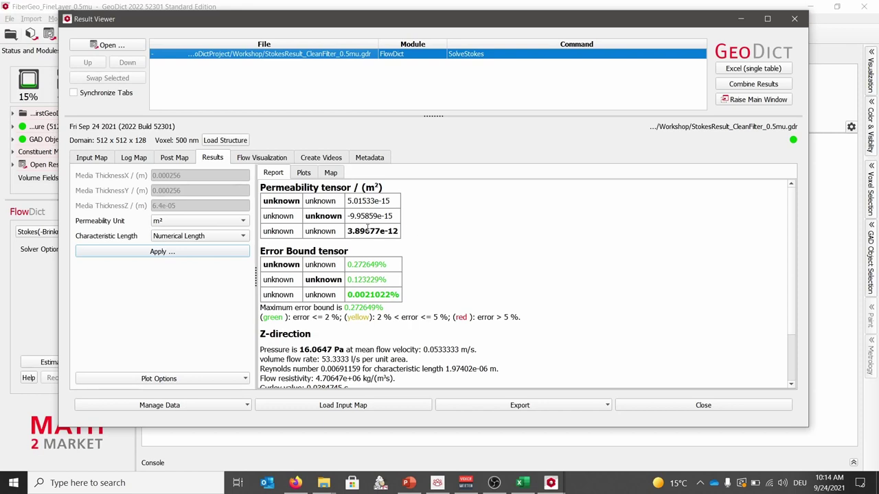
pyautogui.moveTo(347, 231); pyautogui.dragTo(396, 233)
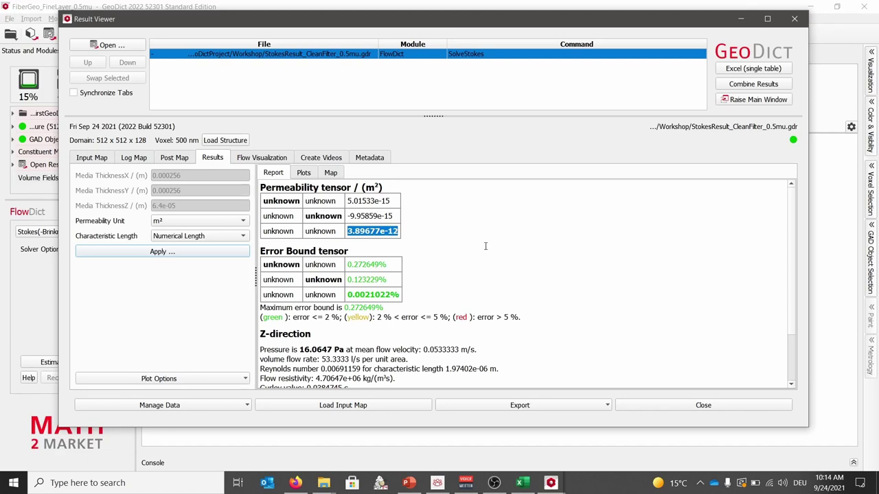
pyautogui.click(526, 484)
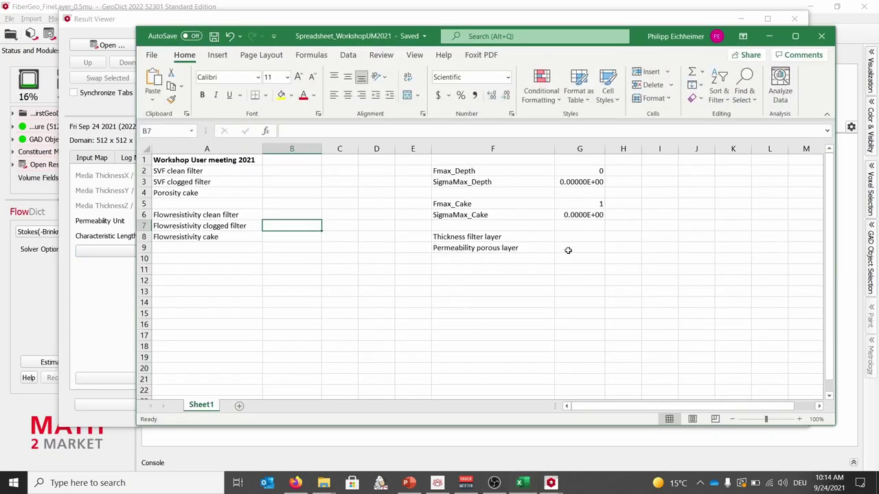
pyautogui.click(573, 247)
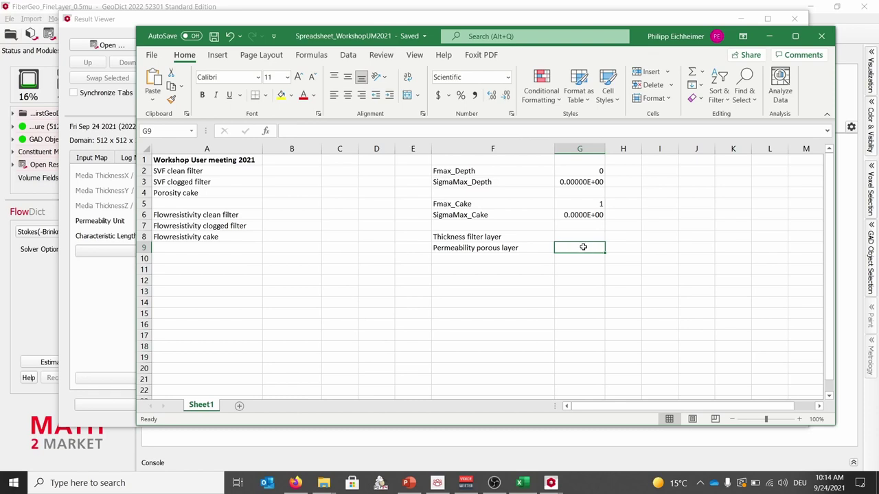
pyautogui.write('0.00000000000389677')
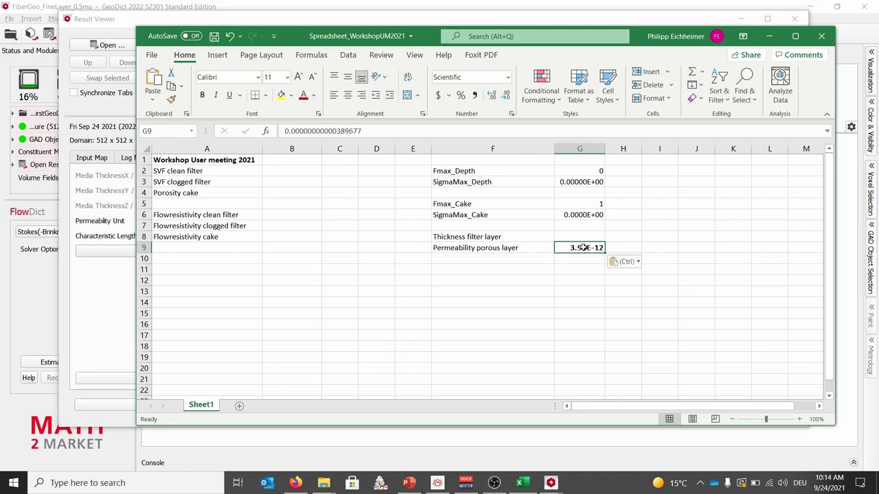
pyautogui.click(625, 261)
pyautogui.click(633, 295)
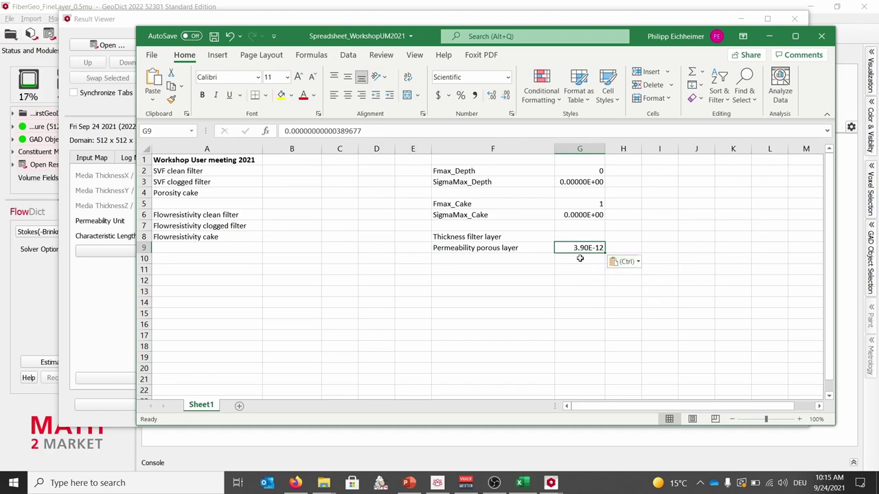
pyautogui.click(579, 258)
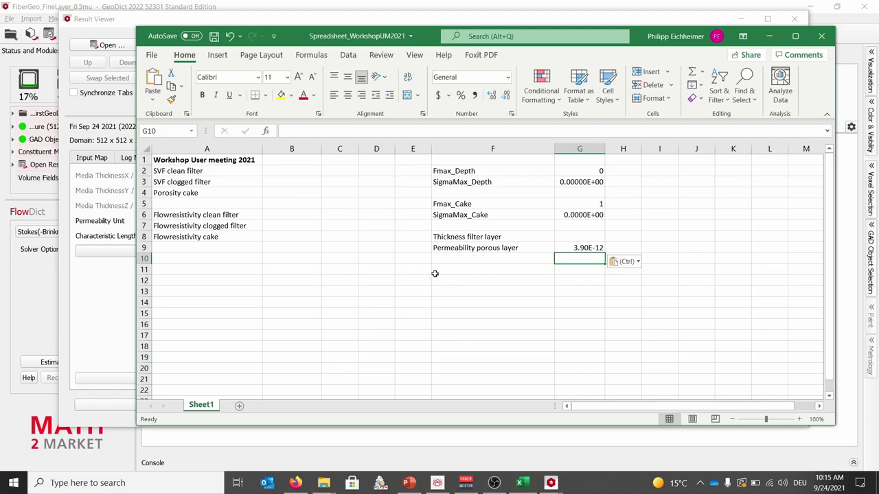
# Step: Copy the flow resistivity 4.70647e+06 from the report into the Excel sheet's Flowresistivity clean filter cell B6, without source formatting
pyautogui.click(104, 24)
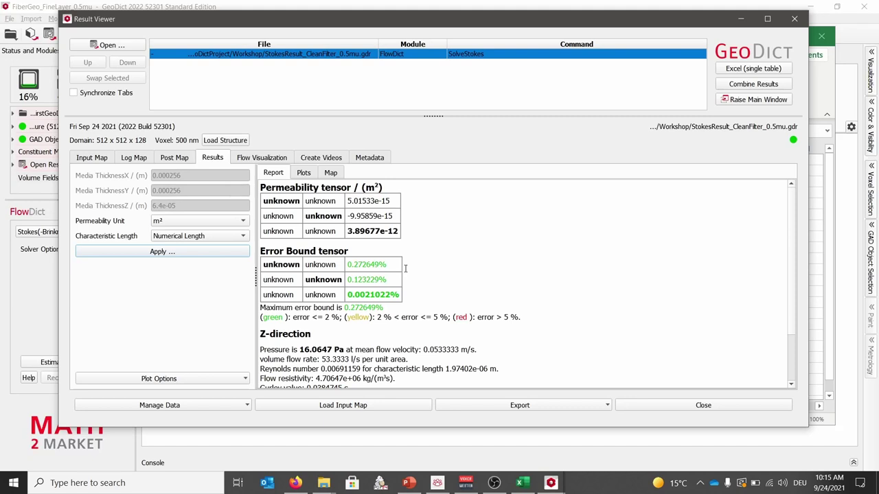
pyautogui.scroll(-2, 405, 268)
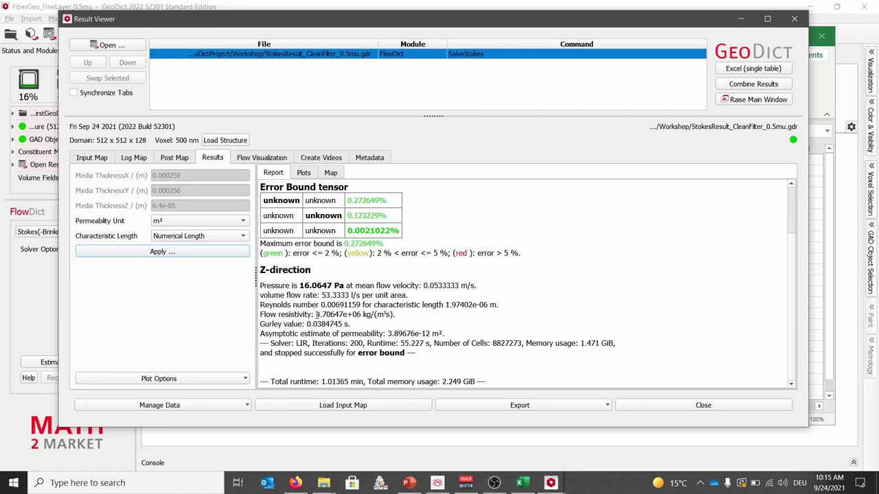
pyautogui.moveTo(317, 315); pyautogui.dragTo(361, 315)
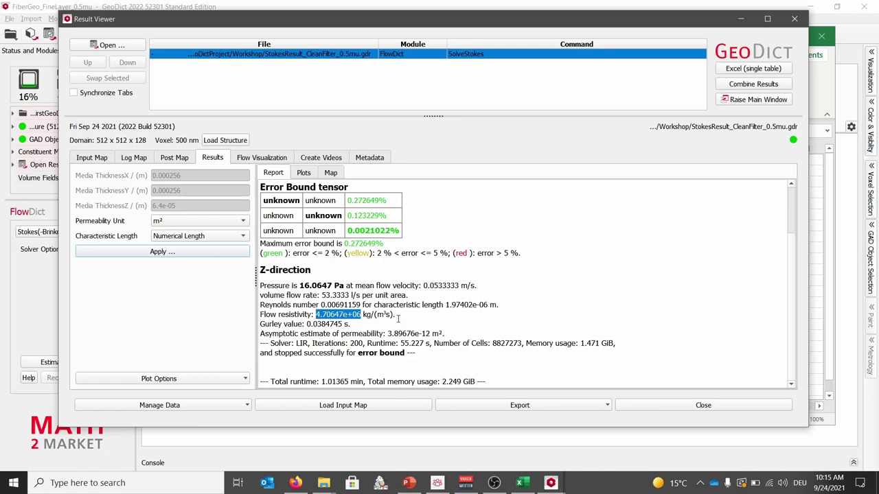
pyautogui.click(522, 484)
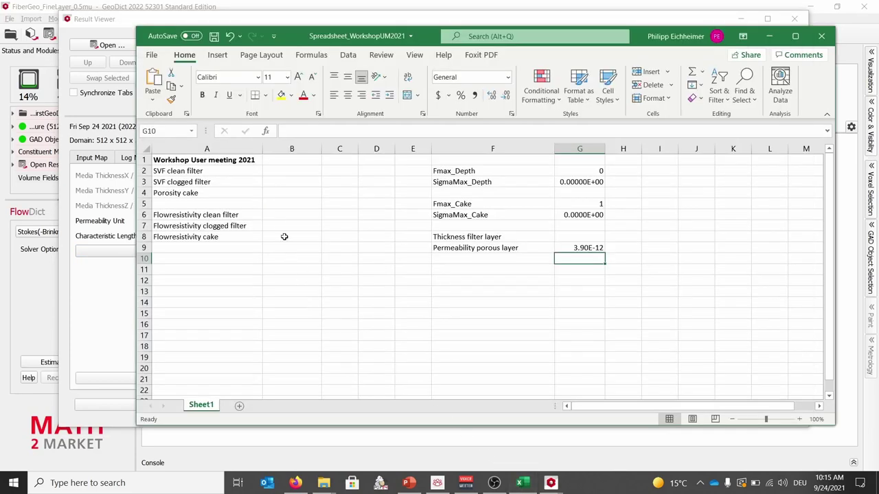
pyautogui.click(283, 219)
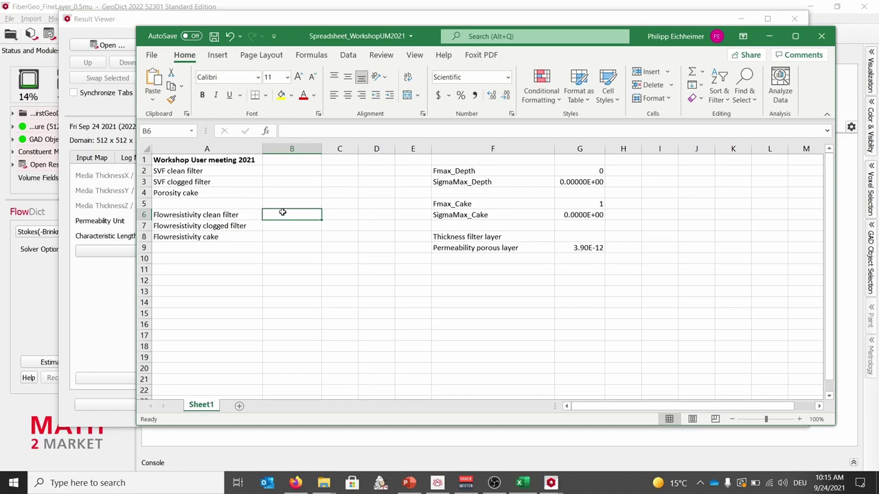
pyautogui.write('4706470')
pyautogui.click(341, 228)
pyautogui.click(351, 262)
pyautogui.click(294, 247)
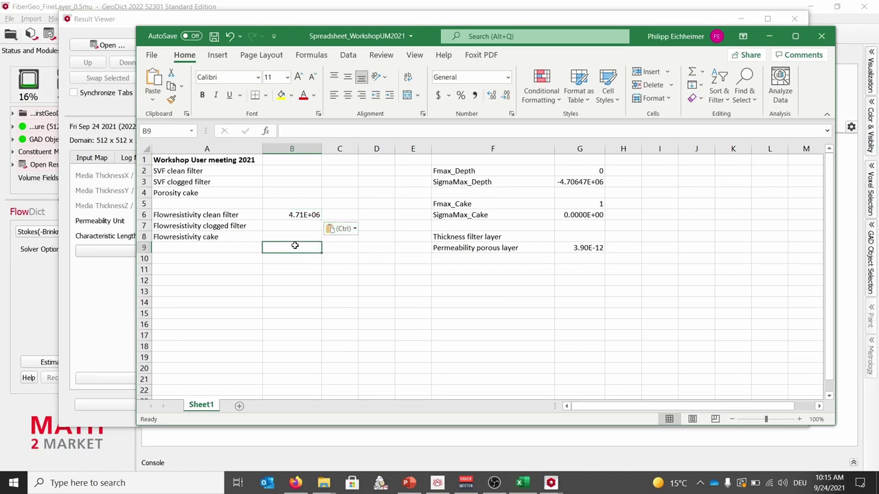
# Step: Close the result viewer, return to the GeoDict main window and check the structure's voxel dimensions
pyautogui.click(116, 21)
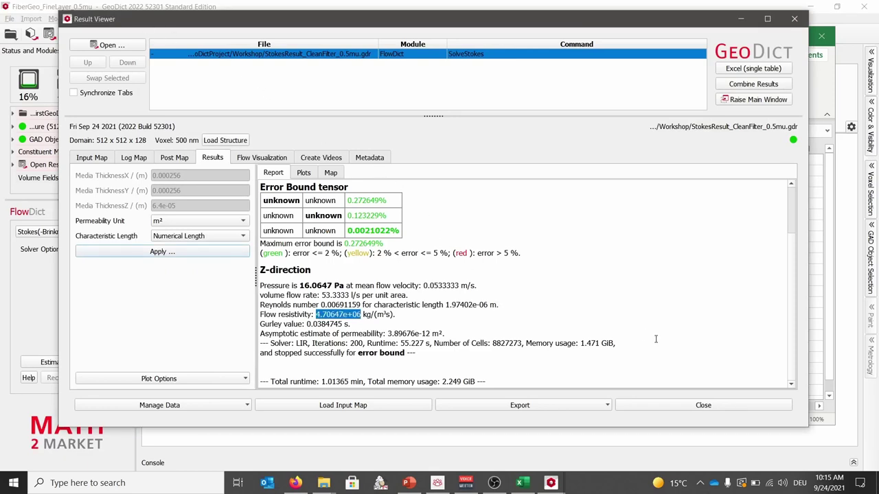
pyautogui.click(714, 406)
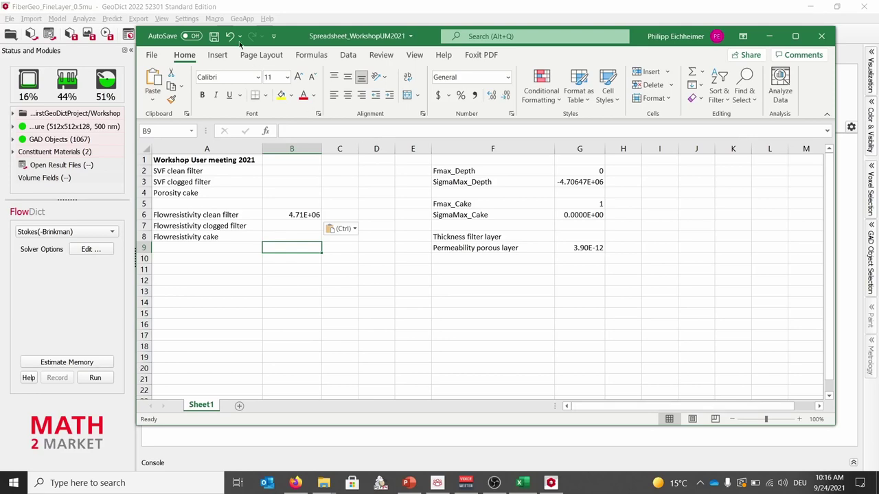
pyautogui.click(88, 8)
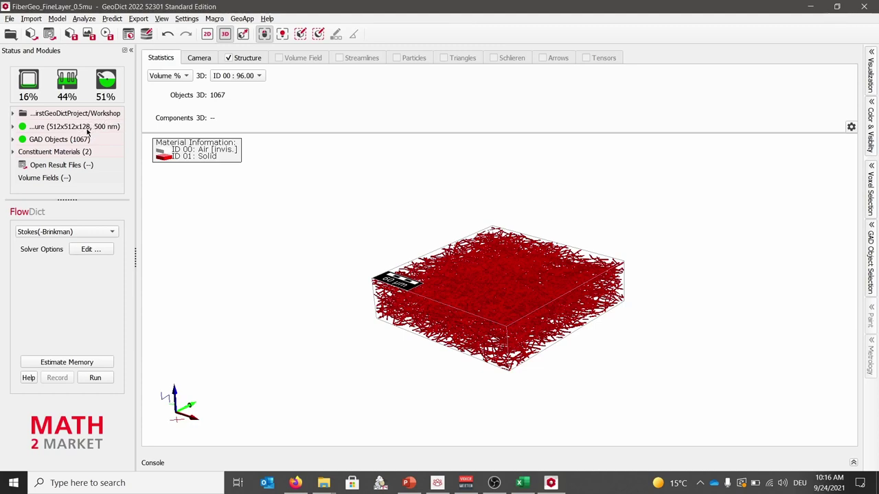
pyautogui.moveTo(87, 131)
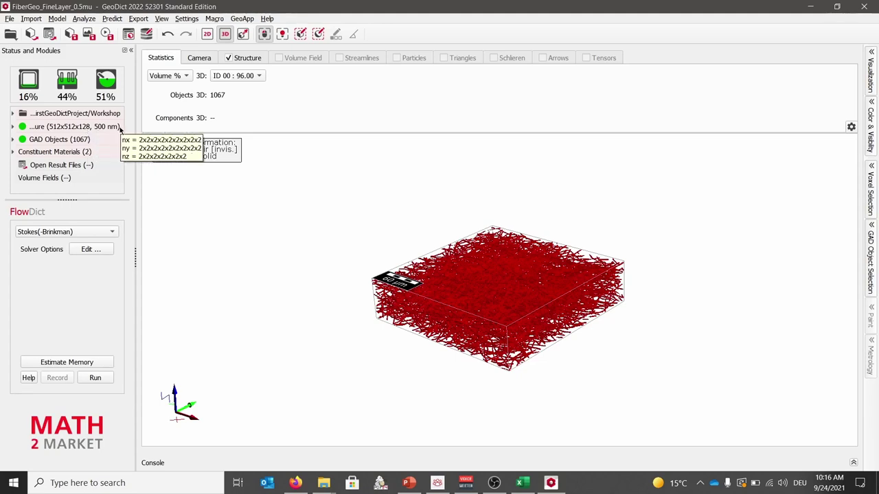
# Step: Look up the structure's domain size in Z and enter 6.4e-5 as the Thickness filter layer in cell G8 of the Excel sheet
pyautogui.click(14, 127)
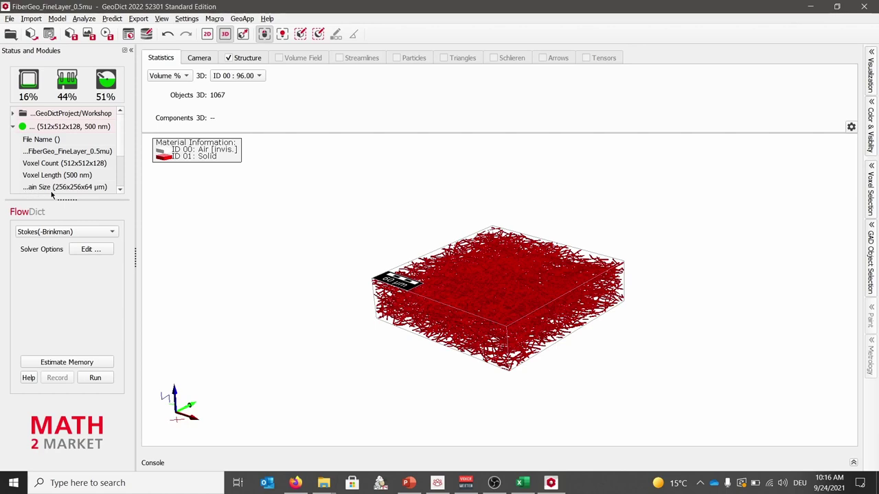
pyautogui.moveTo(136, 254); pyautogui.dragTo(161, 254)
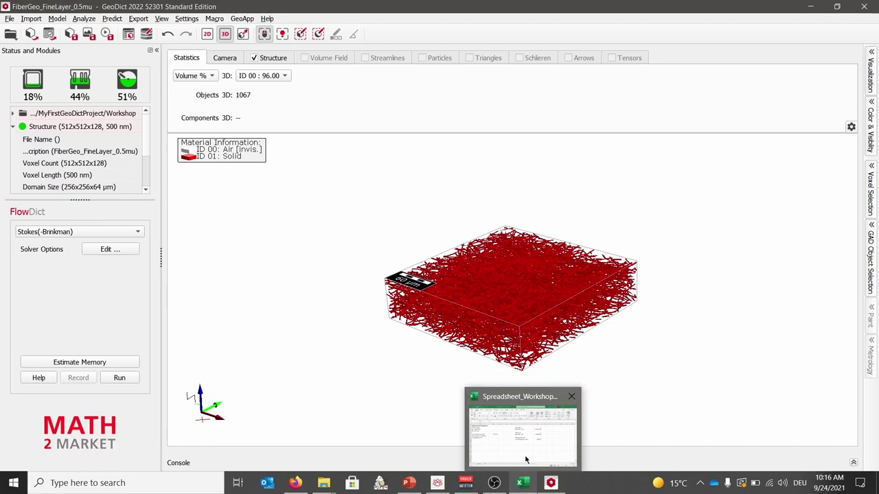
pyautogui.click(523, 483)
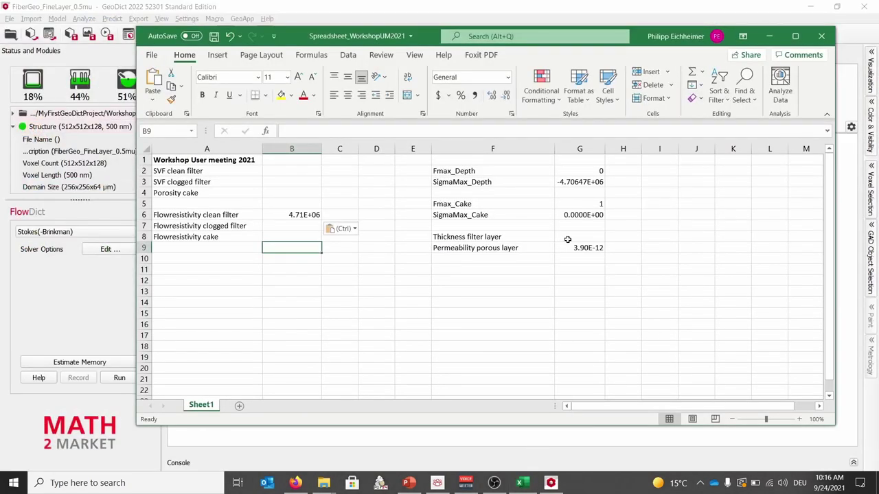
pyautogui.click(567, 239)
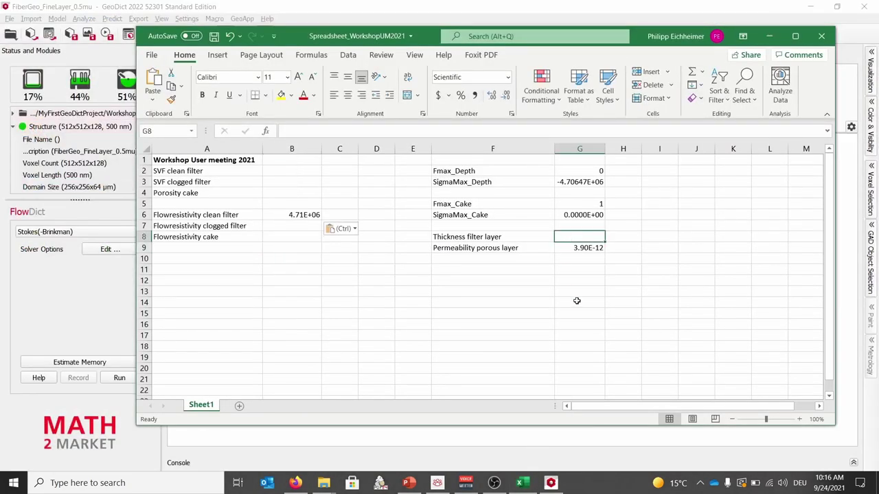
pyautogui.write('6')
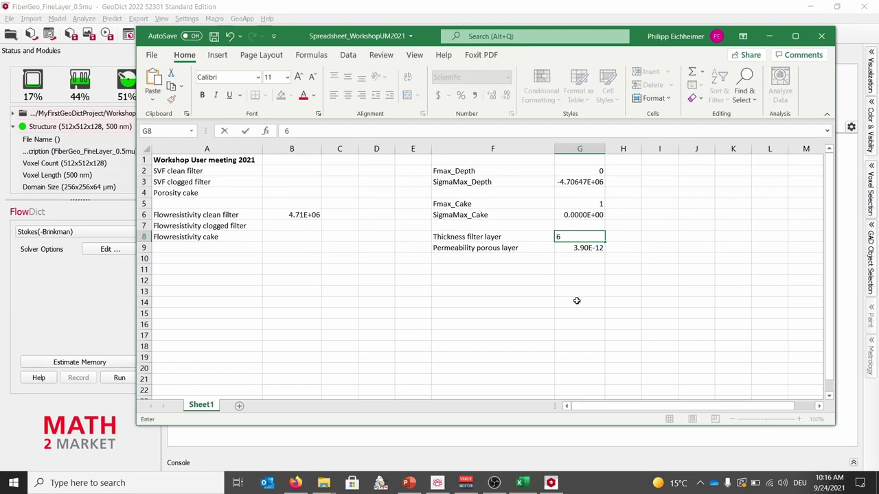
pyautogui.write('.4e-5')
pyautogui.click(567, 258)
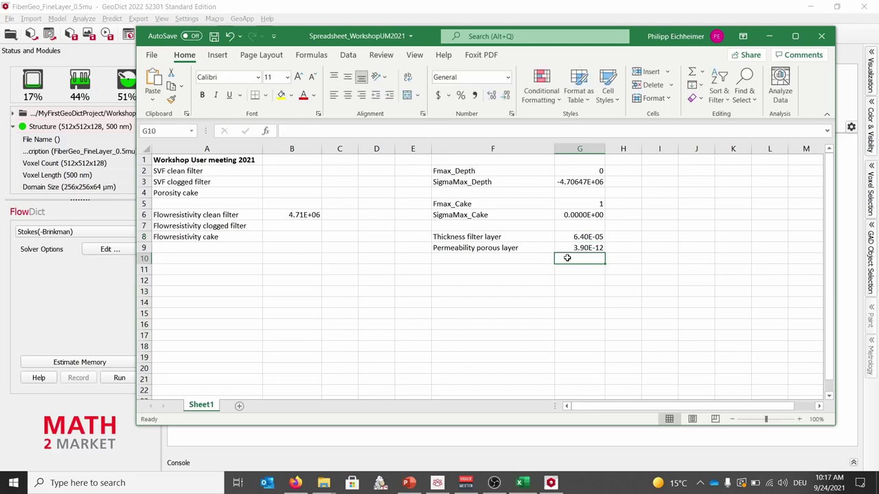
# Step: Check the solid volume percentage in GeoDict and enter 0.04 as the SVF clean filter in cell B2 of the Excel sheet
pyautogui.click(332, 7)
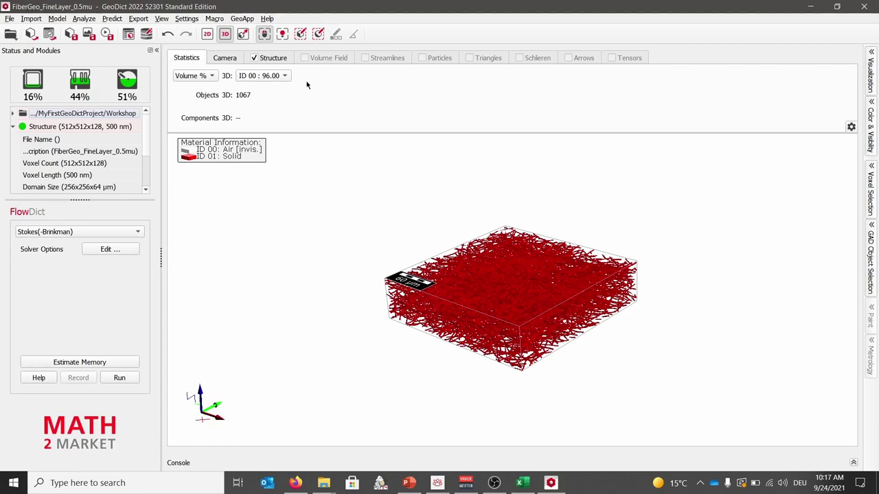
pyautogui.click(286, 77)
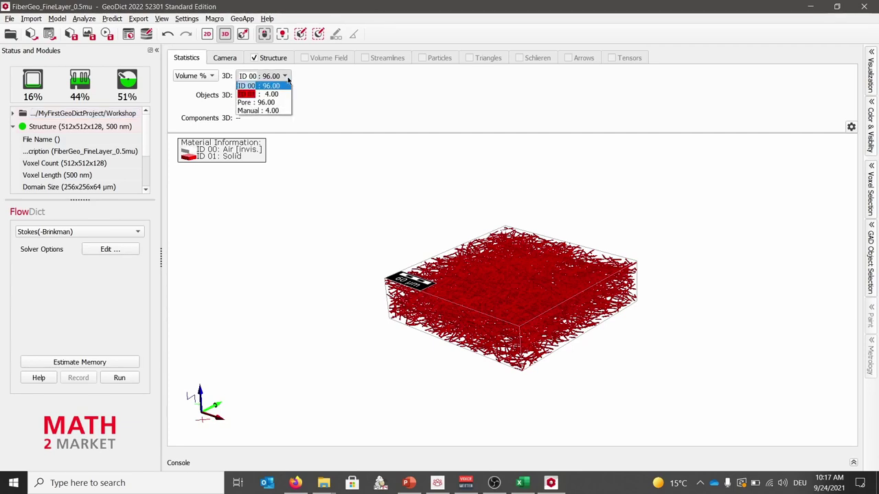
pyautogui.click(312, 81)
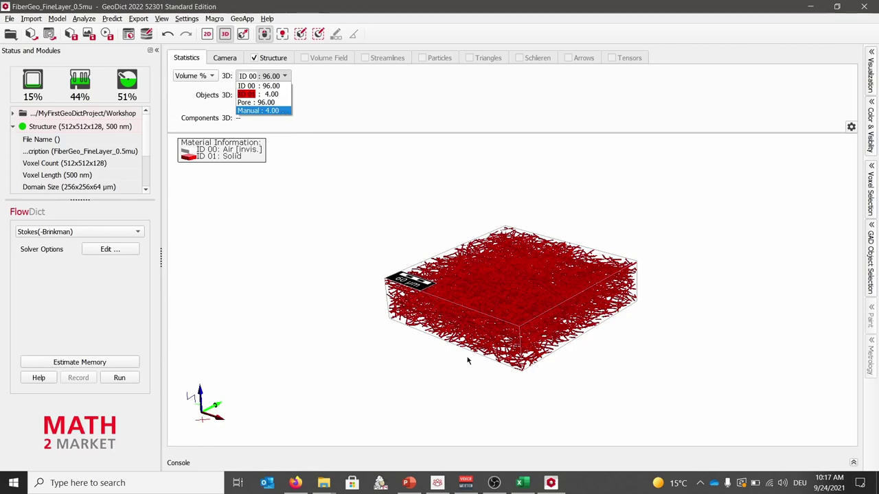
pyautogui.click(529, 488)
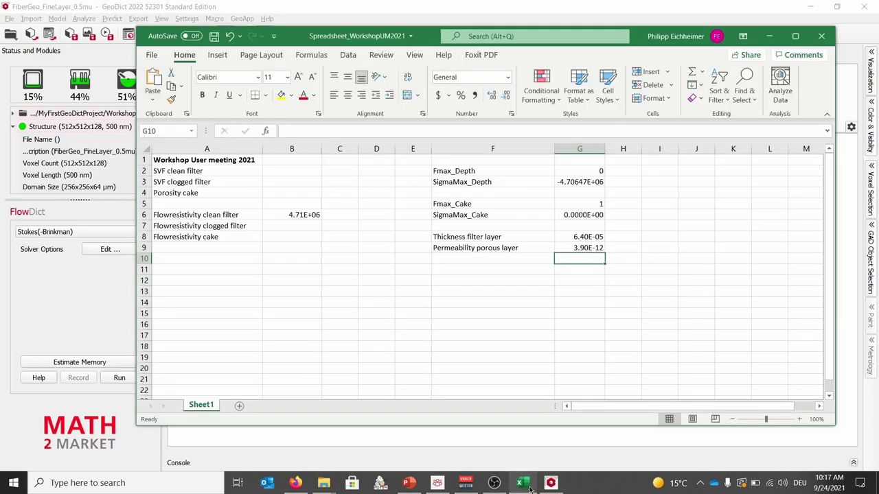
pyautogui.click(298, 172)
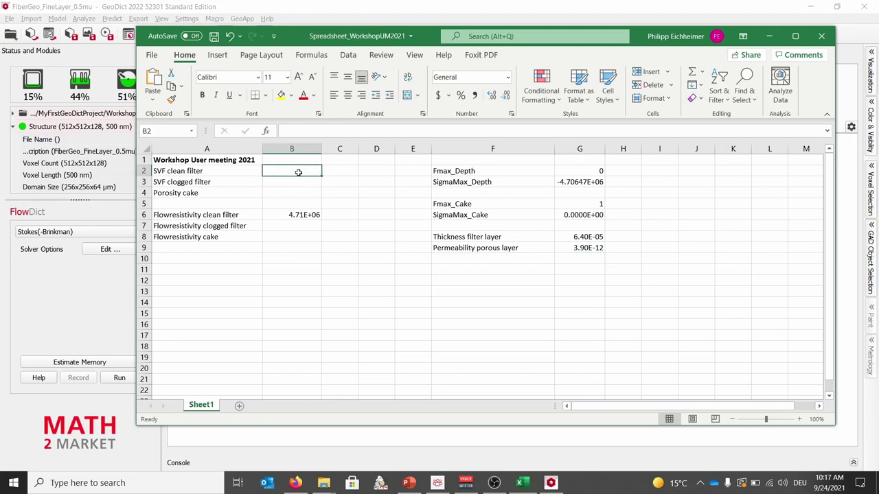
pyautogui.write('0.04')
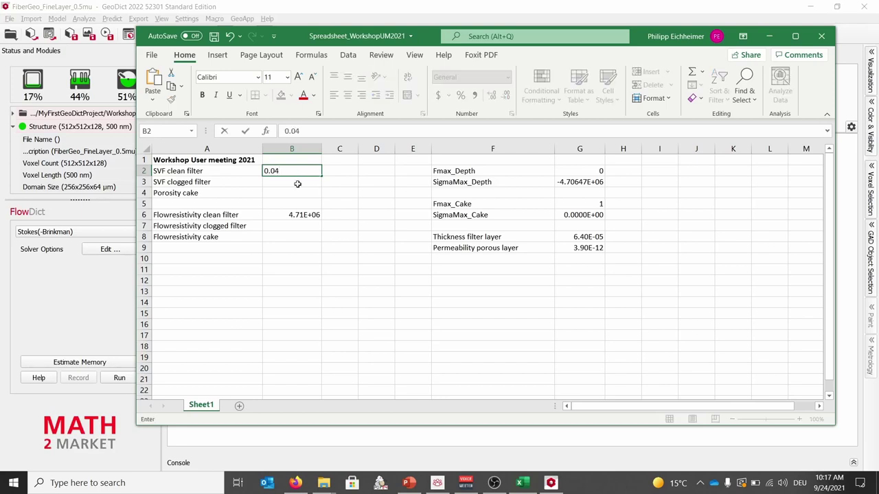
pyautogui.click(297, 184)
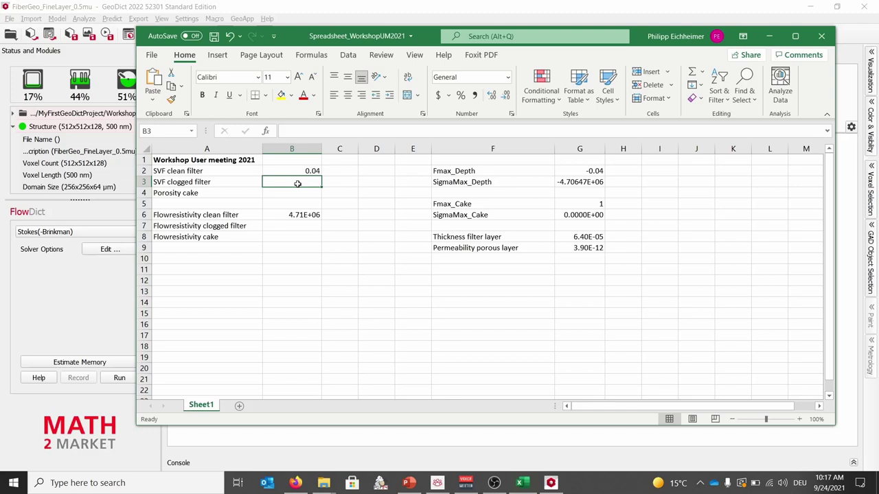
# Step: Return to GeoDict and load the FilterDict module, keeping Filter Media with the Filter Life Time simulation
pyautogui.click(331, 9)
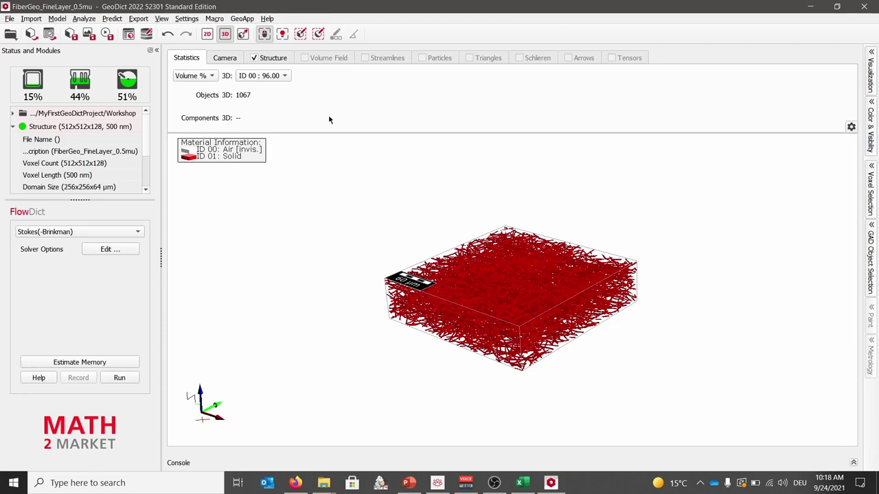
pyautogui.click(110, 19)
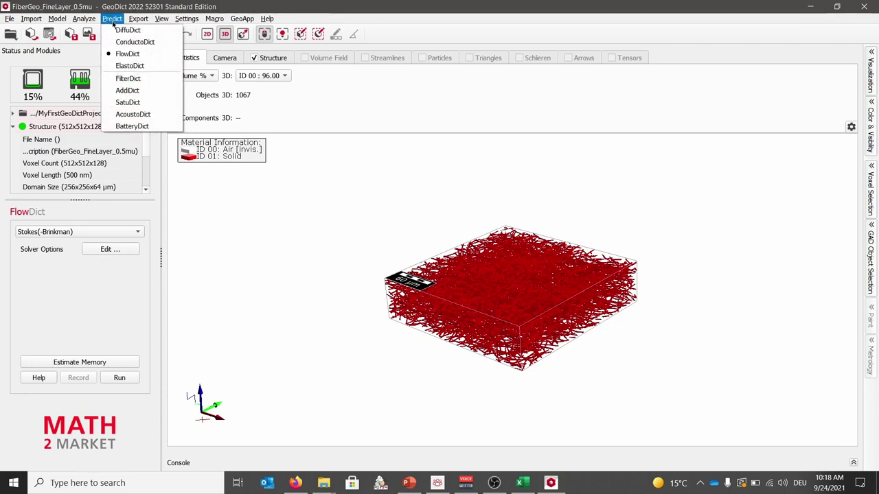
pyautogui.click(151, 82)
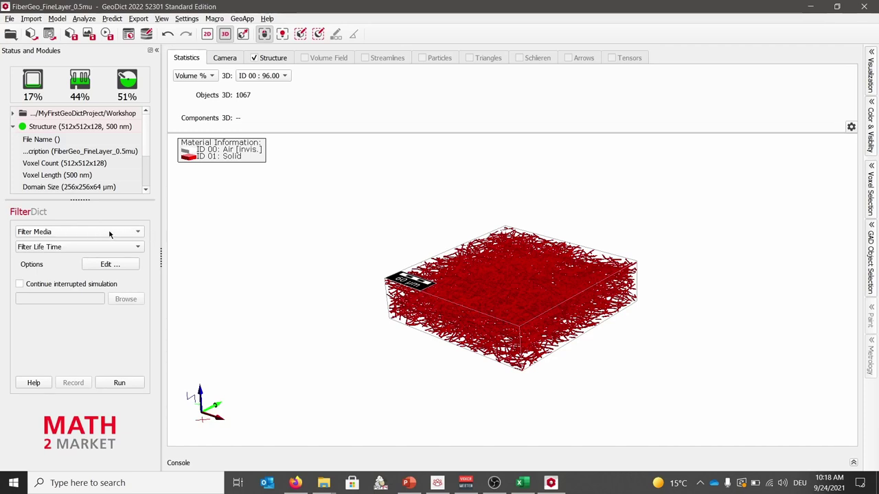
pyautogui.click(129, 233)
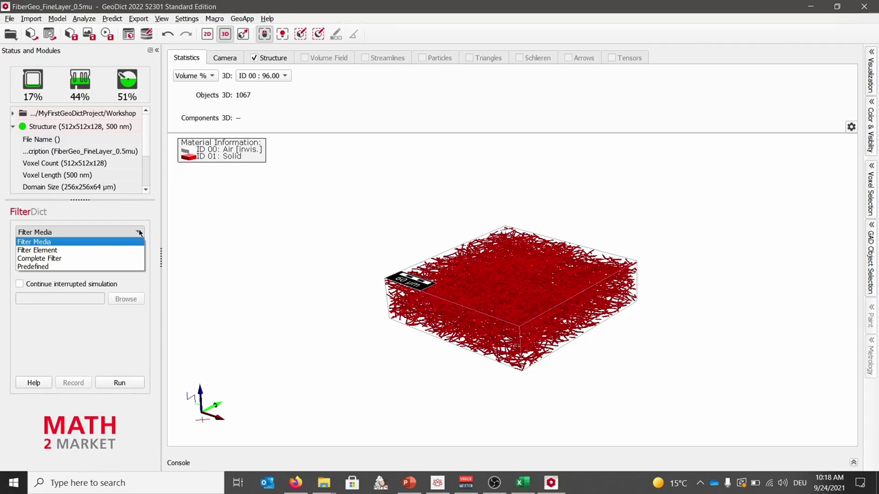
pyautogui.click(140, 234)
pyautogui.click(138, 246)
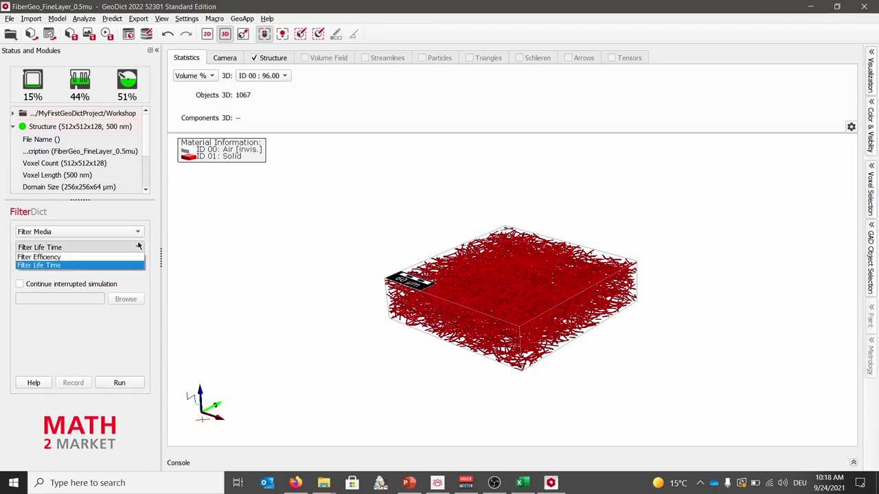
pyautogui.click(105, 266)
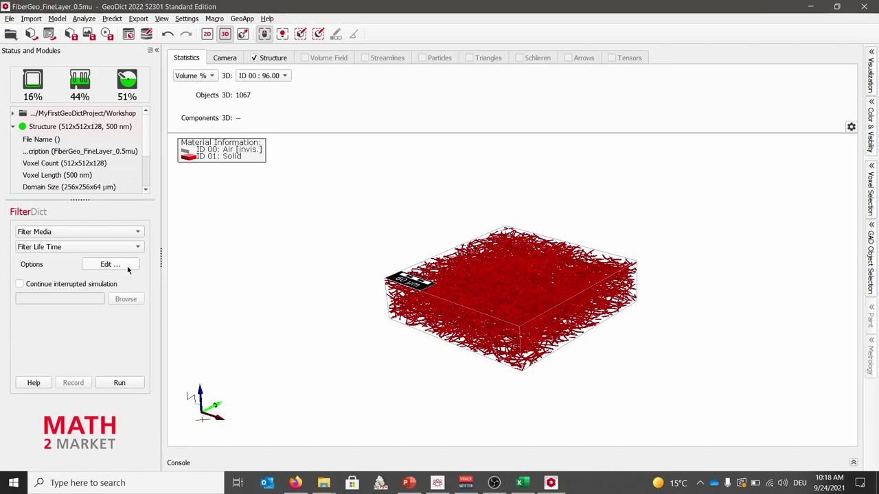
# Step: Open the filter life time options and name the result file FilterLifeTime_Resolved_0.5mu.gdr
pyautogui.click(127, 268)
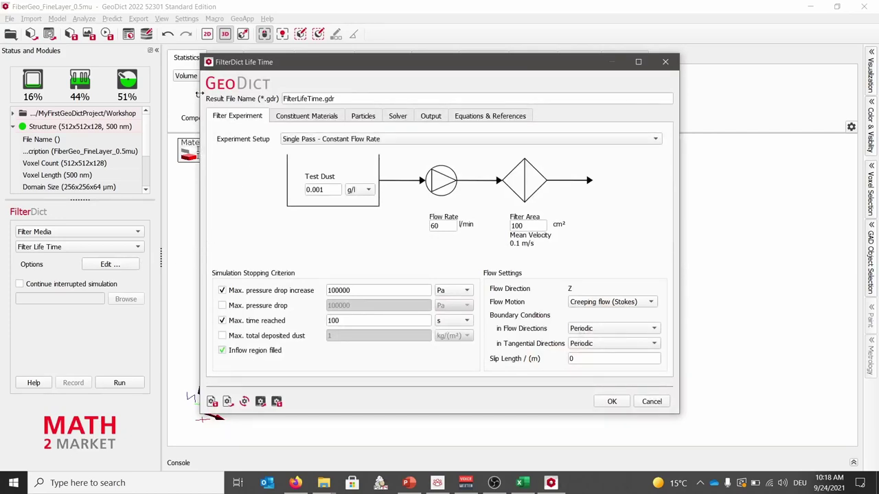
pyautogui.click(321, 99)
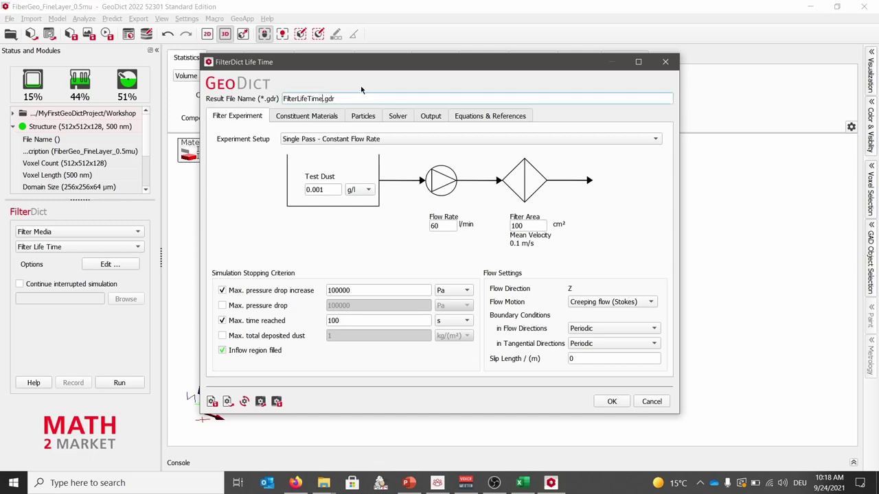
pyautogui.write('_')
pyautogui.write('Resol')
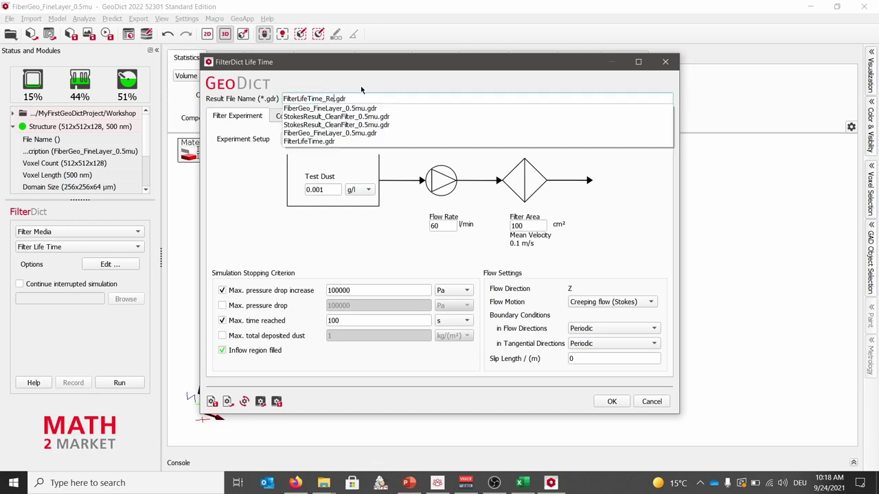
pyautogui.write('ved_0.5mu')
pyautogui.click(359, 85)
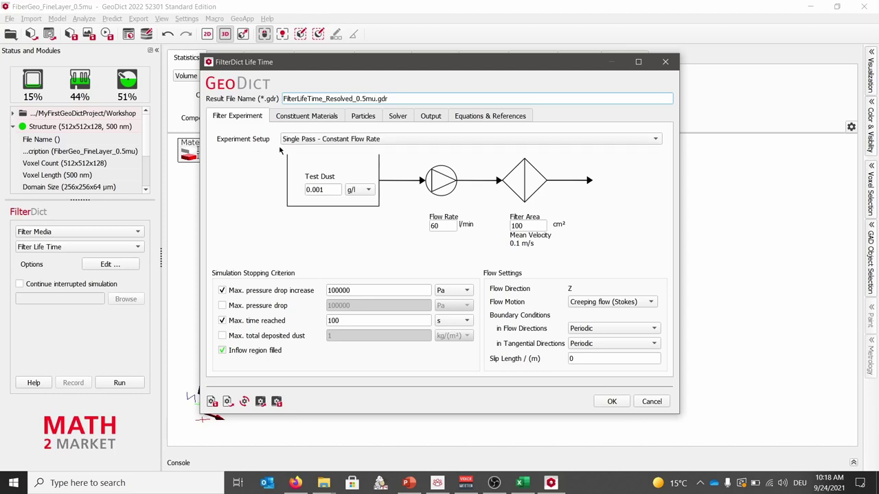
# Step: Configure the Single Pass - Constant Flow Rate experiment with 0.002 g/l test dust, a 32 l/min flow rate and 500 s maximum time
pyautogui.click(325, 142)
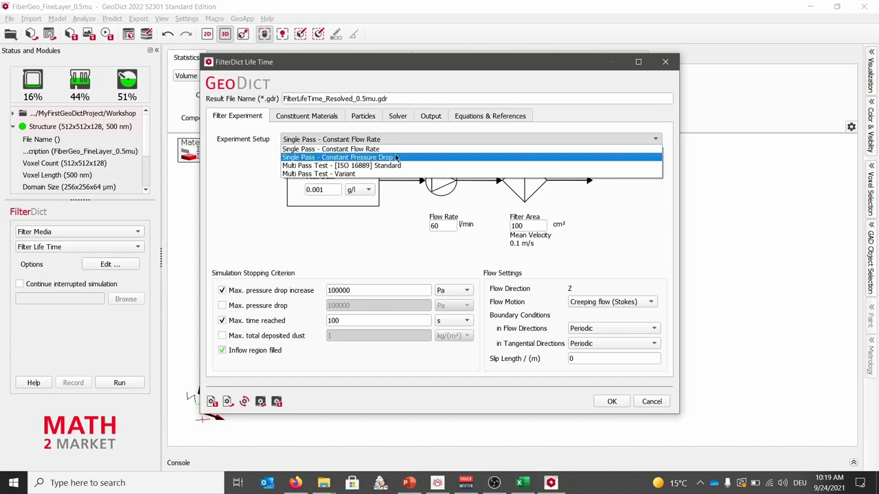
pyautogui.click(357, 148)
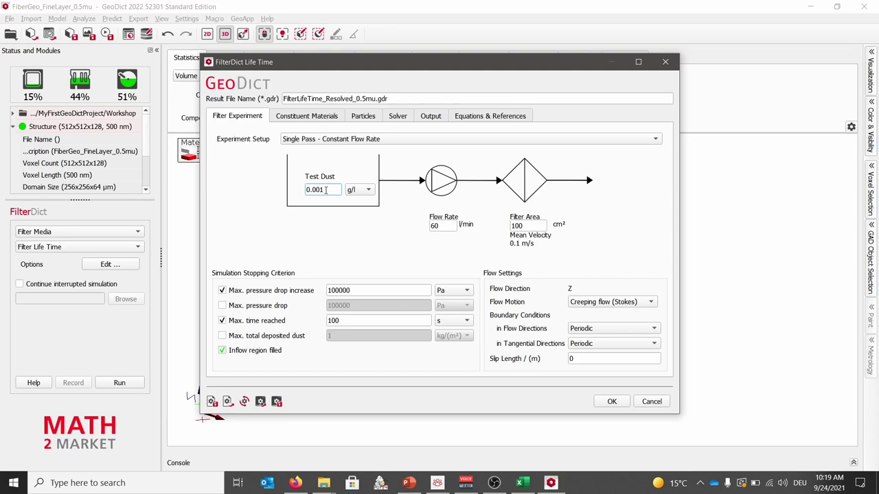
pyautogui.press('BackSpace')
pyautogui.write('2')
pyautogui.doubleClick(443, 225)
pyautogui.write('32')
pyautogui.moveTo(334, 321); pyautogui.dragTo(324, 325)
pyautogui.write('5')
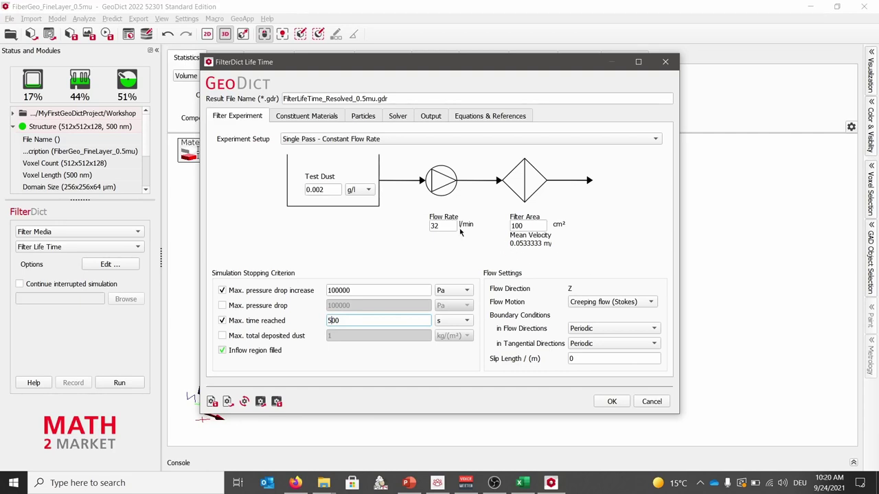
# Step: Review the constituent materials and keep the particle resolution at Resolved
pyautogui.click(309, 119)
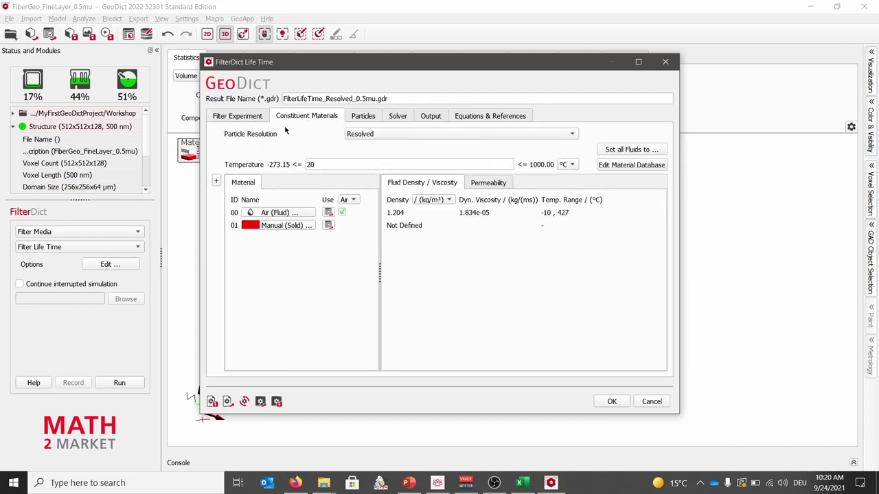
pyautogui.click(469, 134)
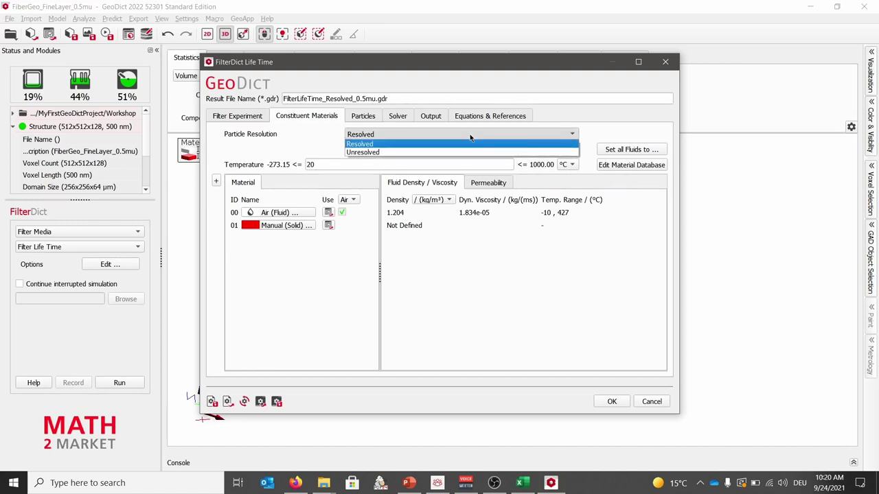
pyautogui.click(470, 134)
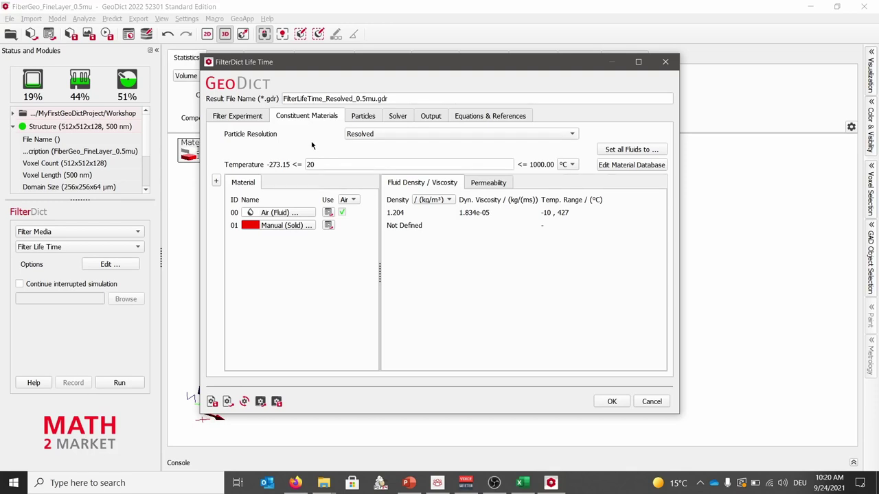
# Step: Set the minimum number of particles per type to 200 and the particle injection to Continuous
pyautogui.click(371, 118)
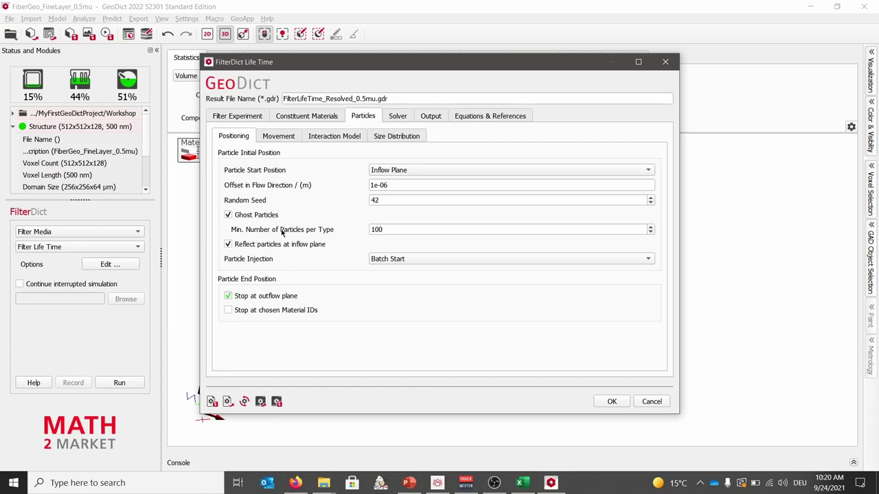
pyautogui.click(374, 229)
pyautogui.press('BackSpace')
pyautogui.write('2')
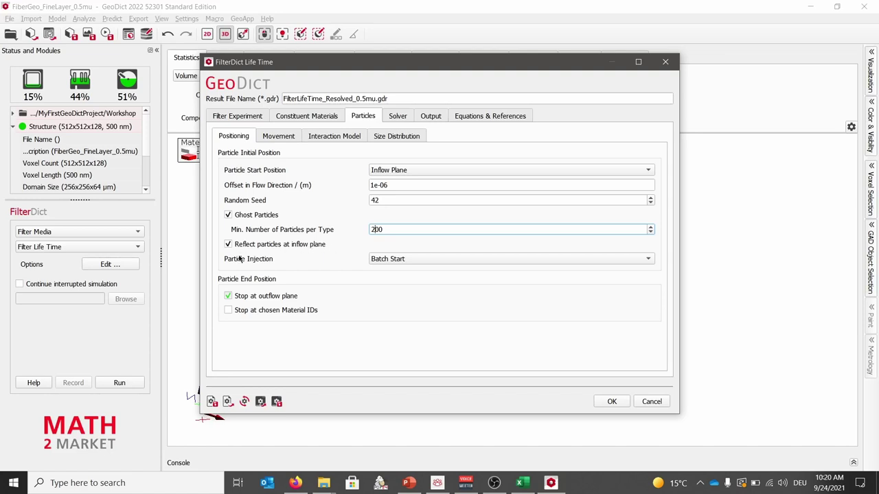
pyautogui.click(414, 260)
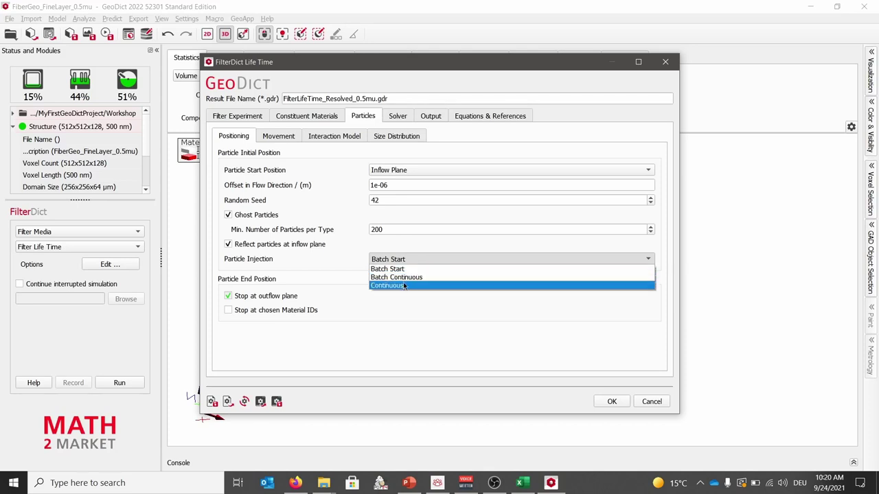
pyautogui.click(403, 285)
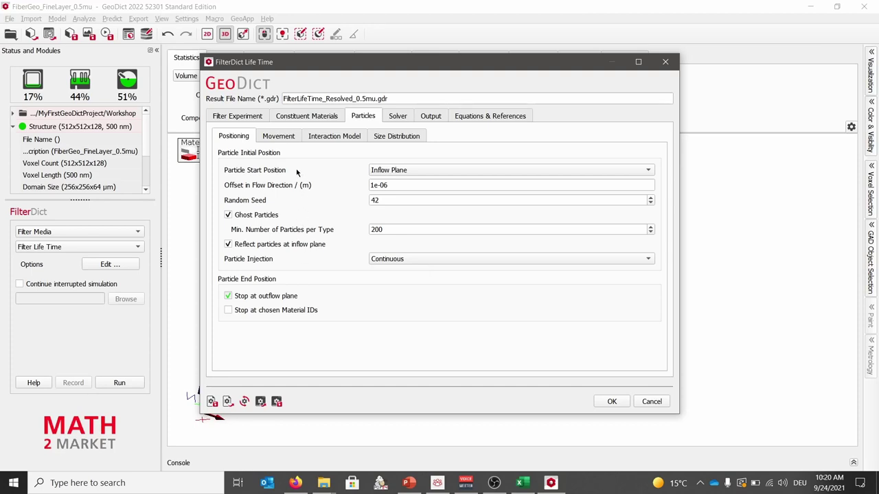
# Step: Review the particle movement settings, then set the collision model of both pore and solid to Sieving, keeping the particle density constant
pyautogui.click(282, 137)
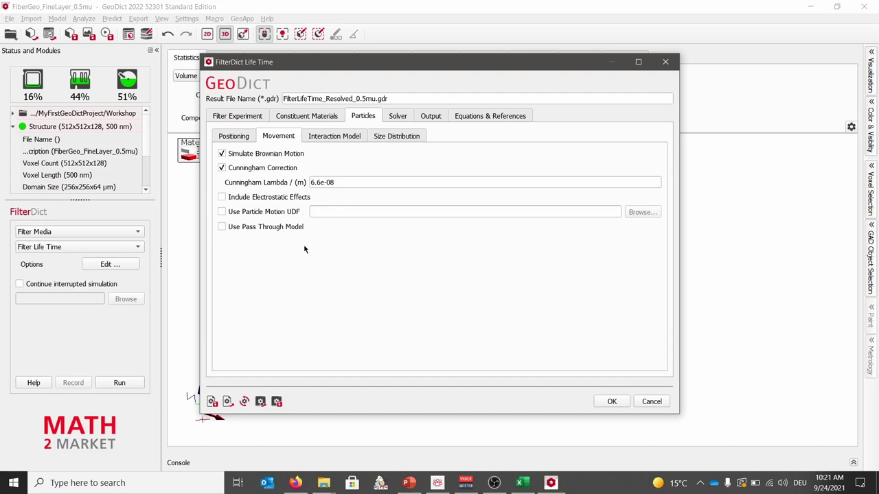
pyautogui.click(346, 138)
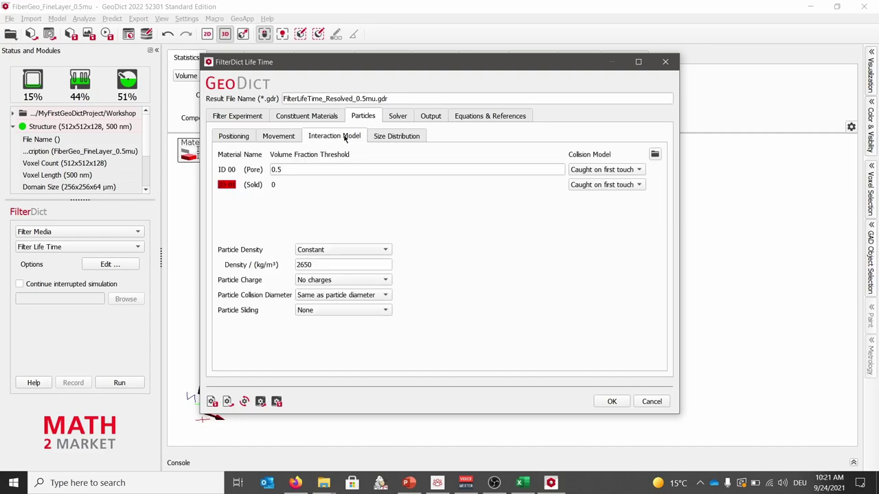
pyautogui.click(624, 173)
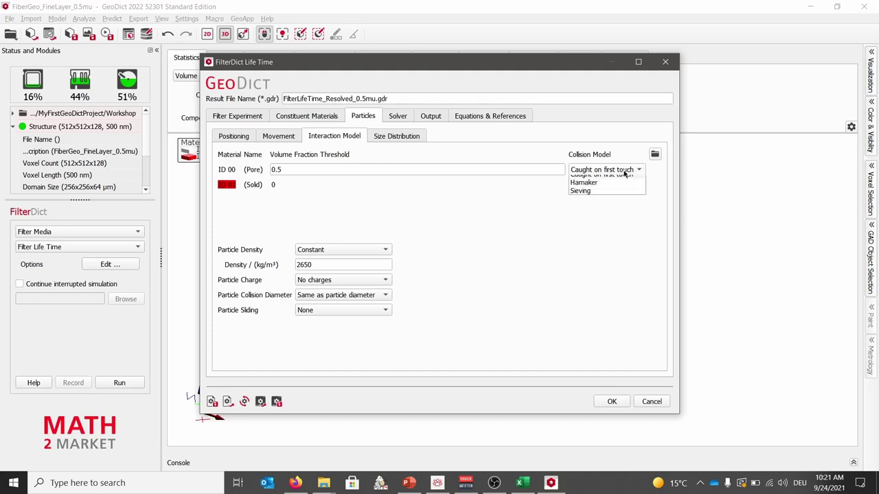
pyautogui.click(599, 198)
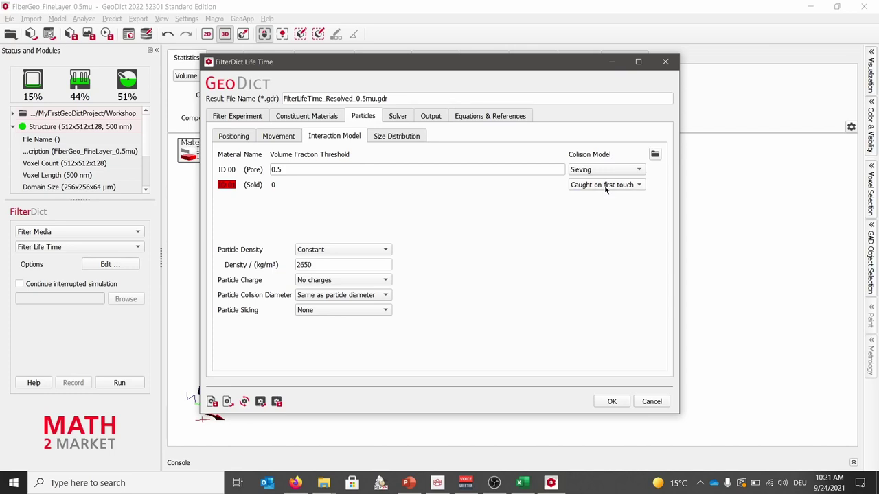
pyautogui.click(606, 189)
pyautogui.click(605, 211)
pyautogui.click(387, 252)
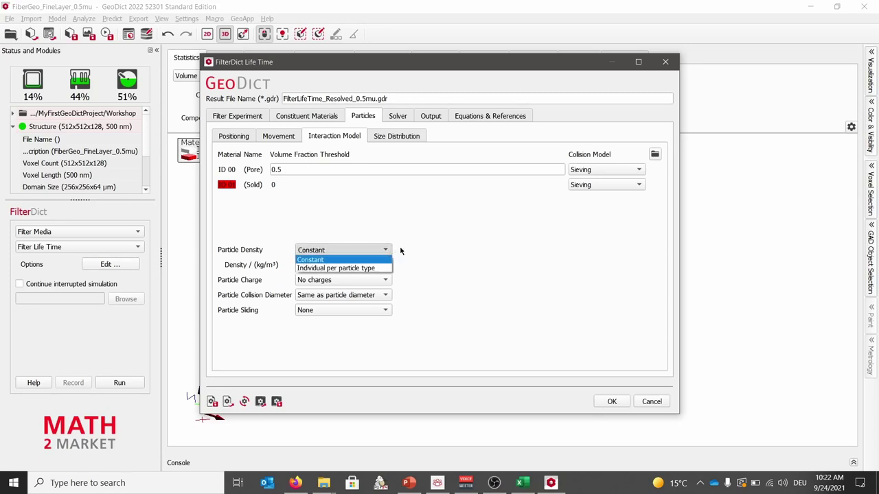
pyautogui.click(401, 252)
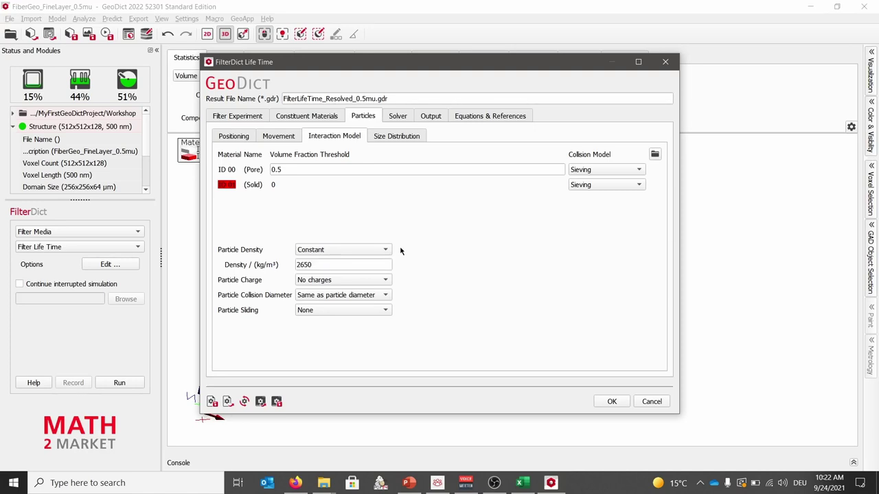
# Step: Import the particle size distribution ISO-12103-1-A1-Ultrafine from the FilterDict folder of the GeoDict 2022 installation under Program Files\Math2Market GmbH
pyautogui.click(406, 139)
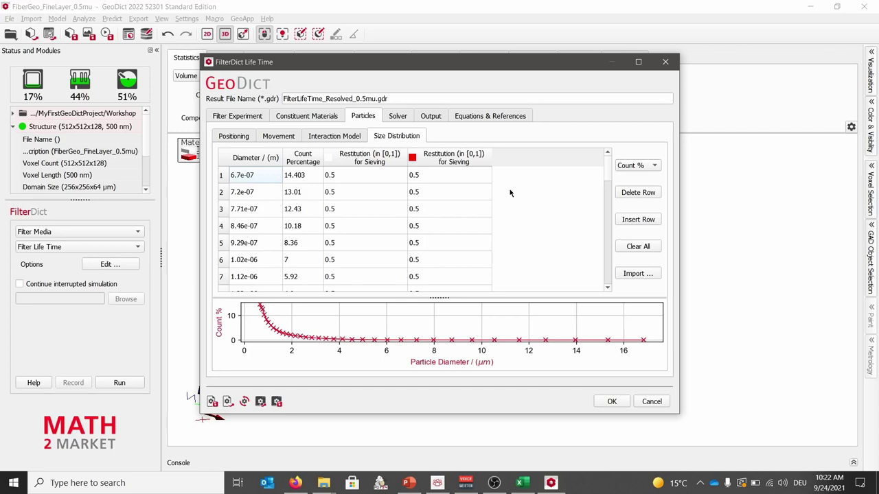
pyautogui.click(639, 273)
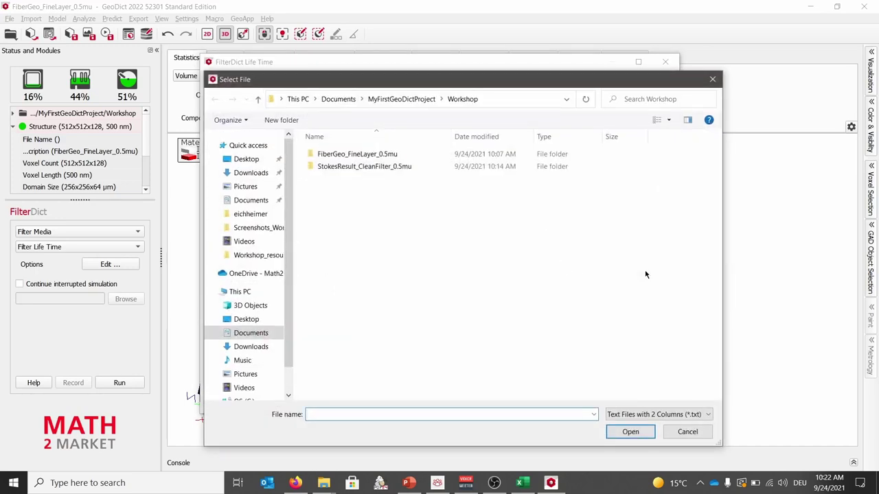
pyautogui.scroll(-2, 268, 294)
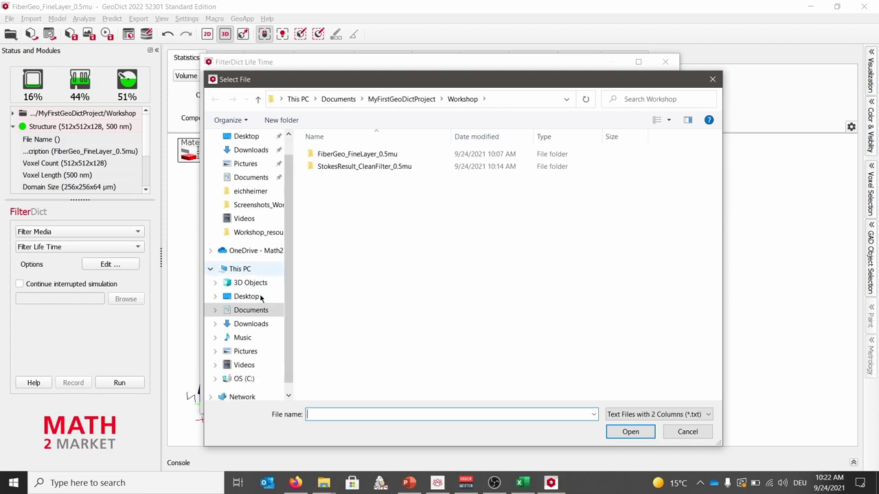
pyautogui.click(252, 367)
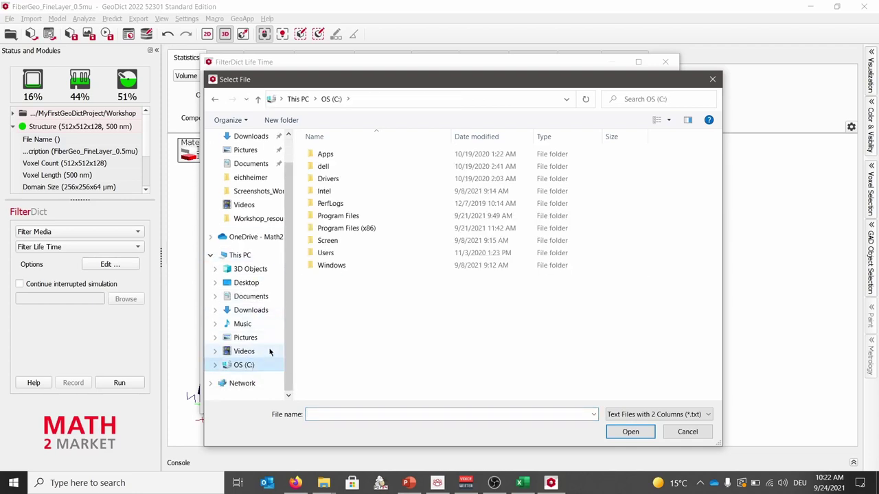
pyautogui.doubleClick(338, 216)
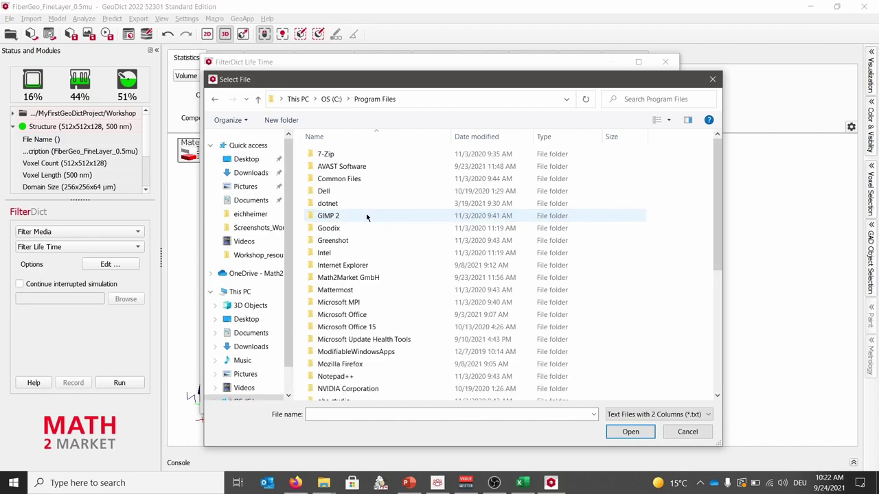
pyautogui.doubleClick(389, 278)
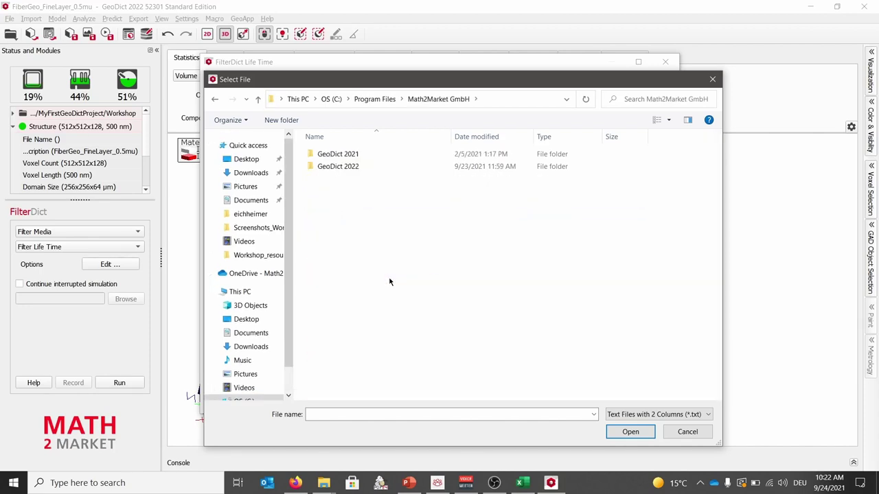
pyautogui.doubleClick(363, 168)
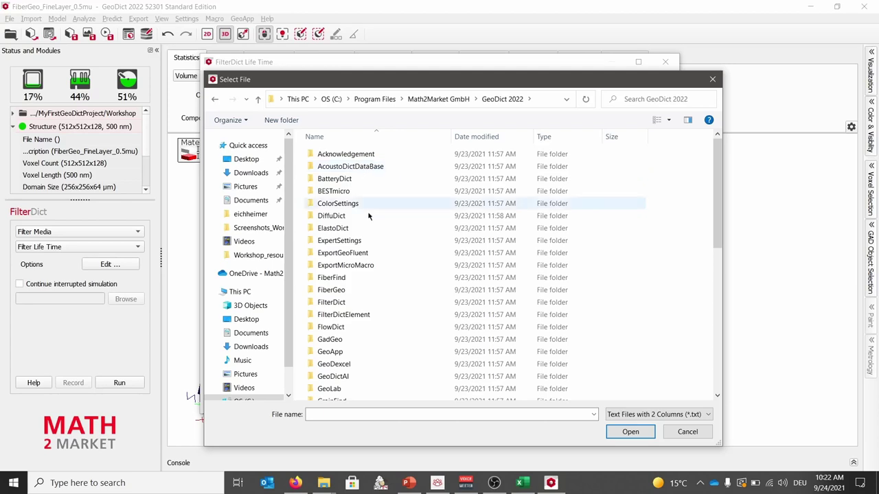
pyautogui.doubleClick(356, 303)
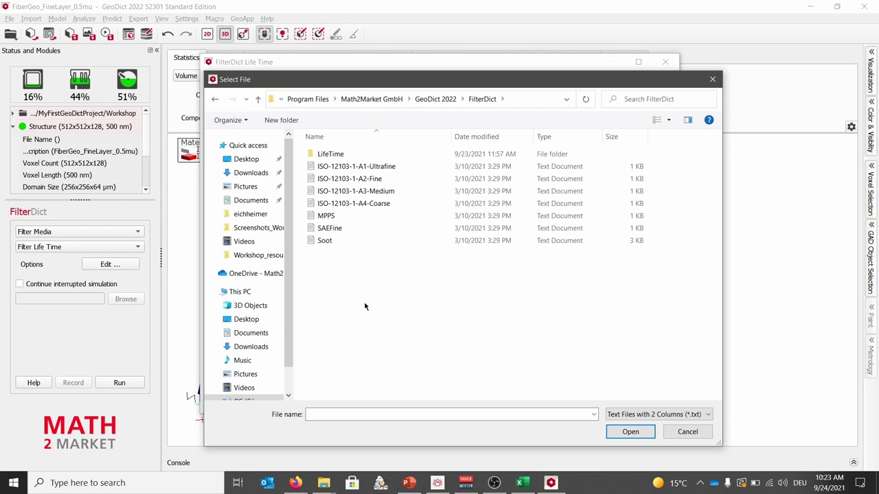
pyautogui.doubleClick(404, 166)
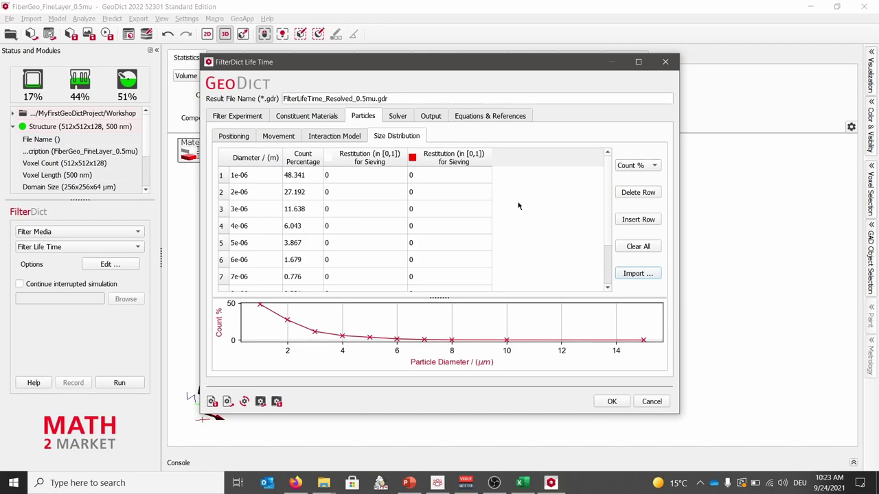
# Step: Set the sieving restitution to 0.5 for all particle diameters in both the pore and solid material columns
pyautogui.doubleClick(346, 177)
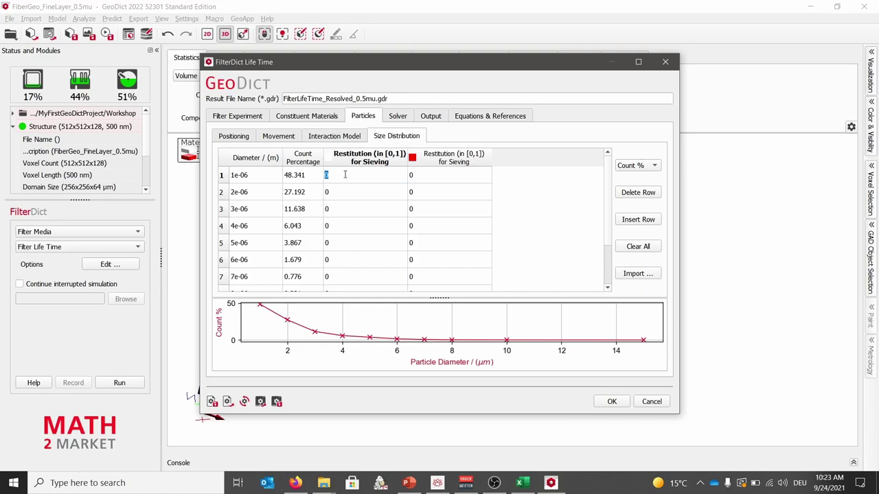
pyautogui.write('0.5')
pyautogui.doubleClick(346, 159)
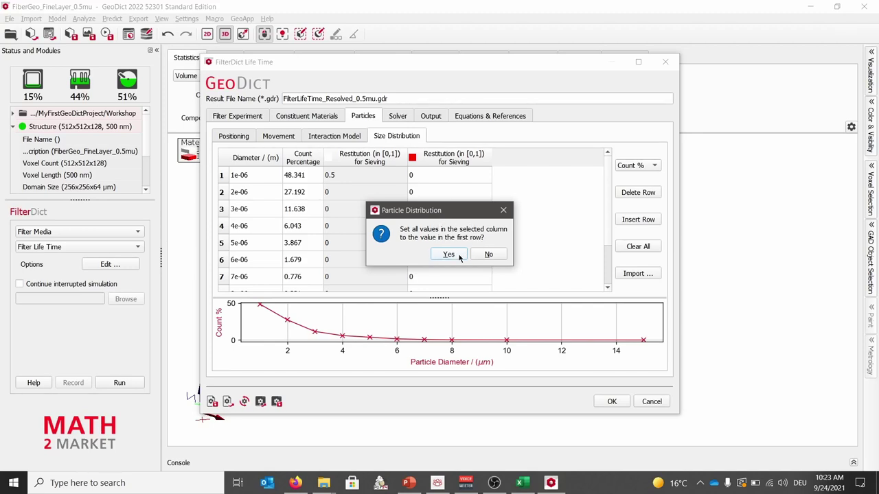
pyautogui.click(449, 254)
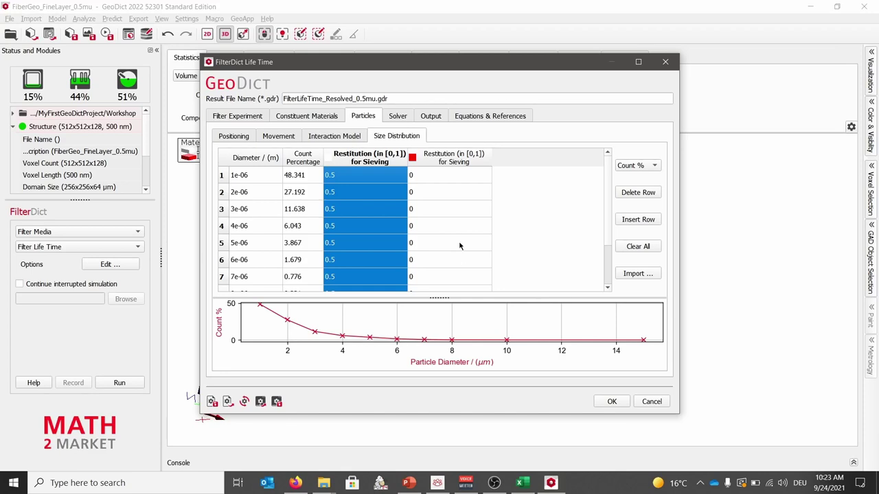
pyautogui.doubleClick(453, 175)
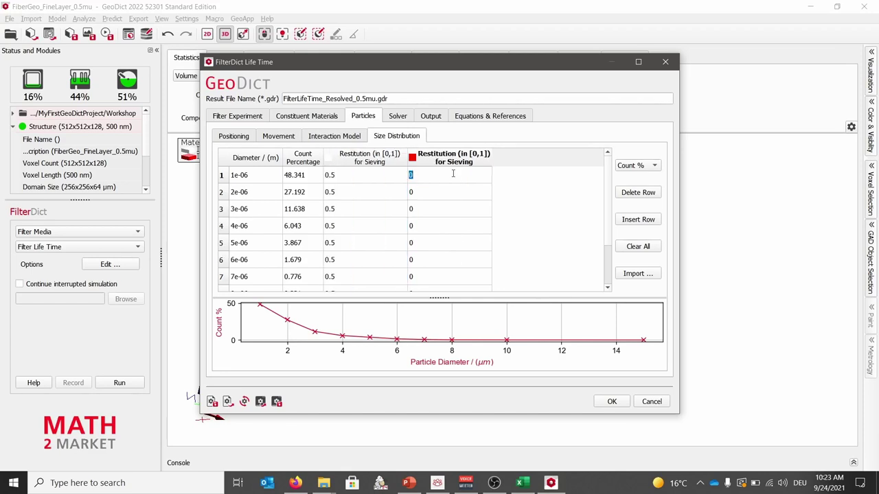
pyautogui.write('0.5')
pyautogui.click(447, 163)
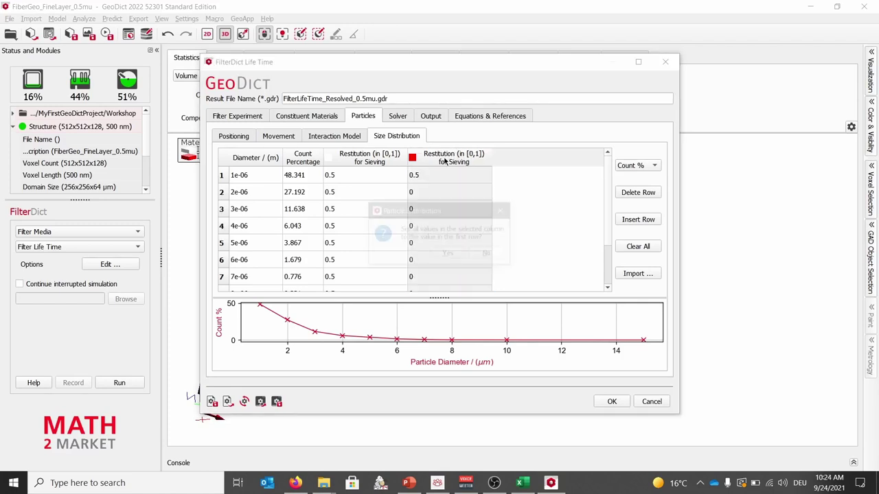
pyautogui.click(449, 255)
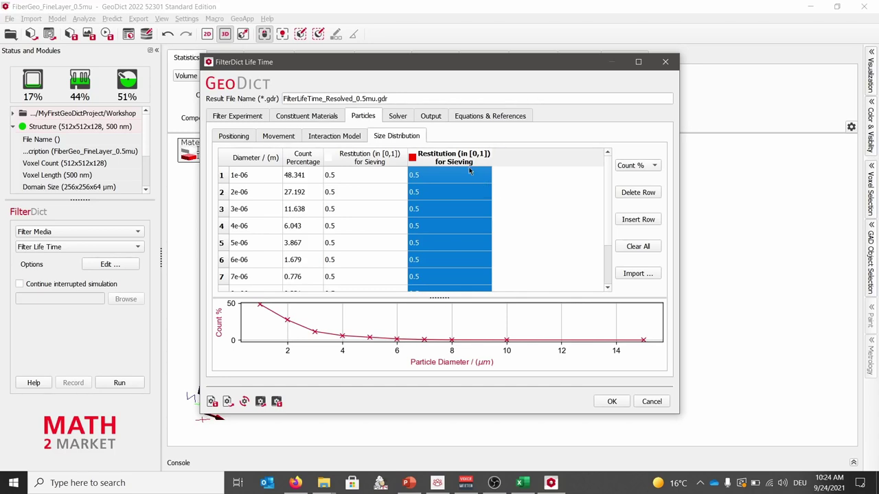
# Step: Set the solver's time step mode to Fixed Time with 5 s per batch
pyautogui.click(399, 119)
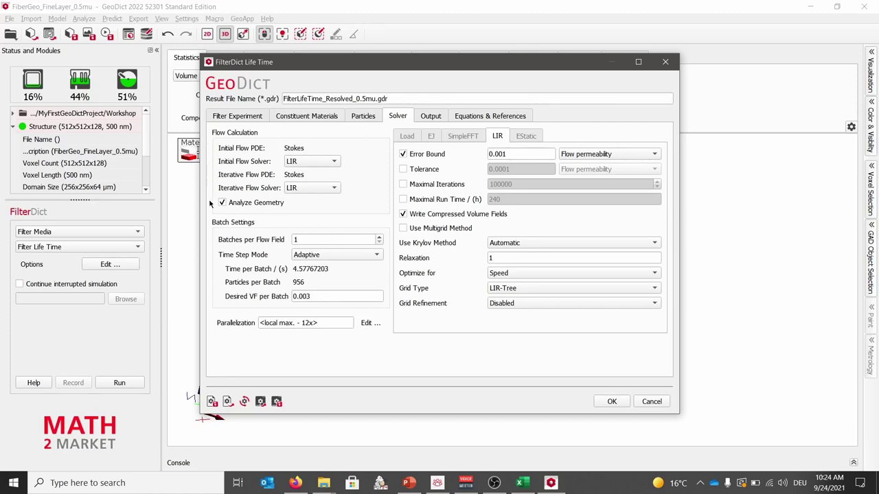
pyautogui.click(311, 259)
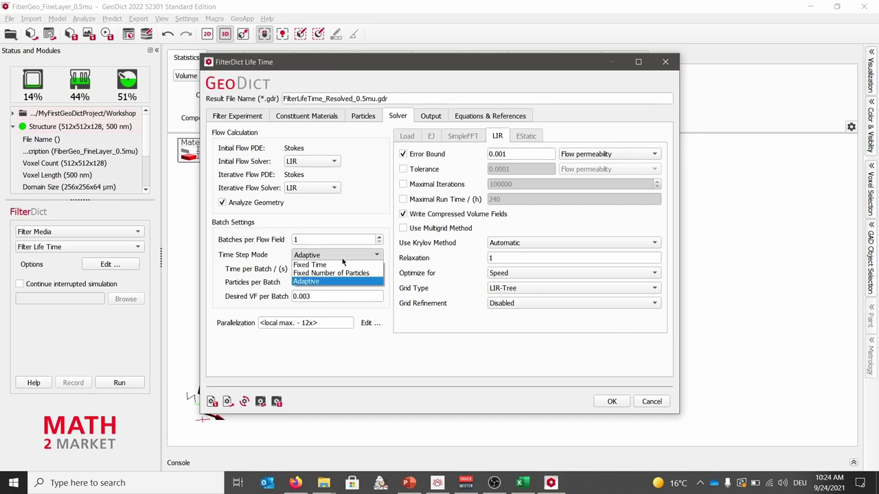
pyautogui.click(331, 265)
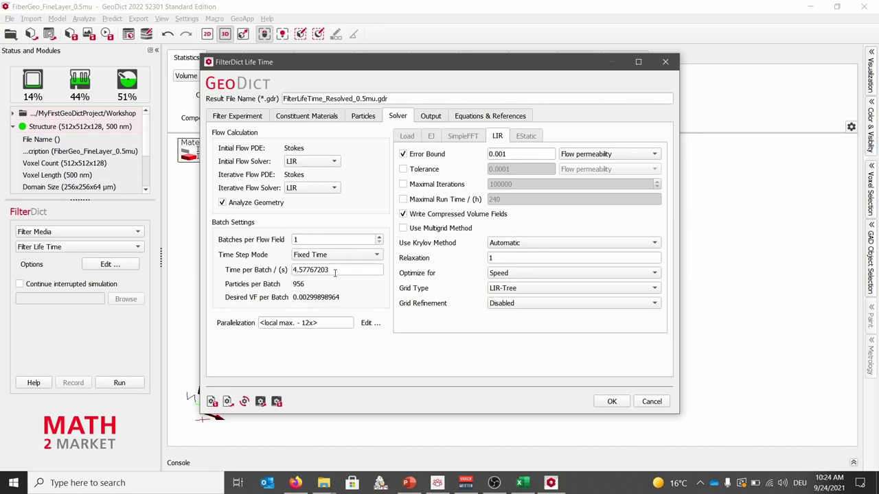
pyautogui.moveTo(335, 274); pyautogui.dragTo(282, 271)
pyautogui.write('5')
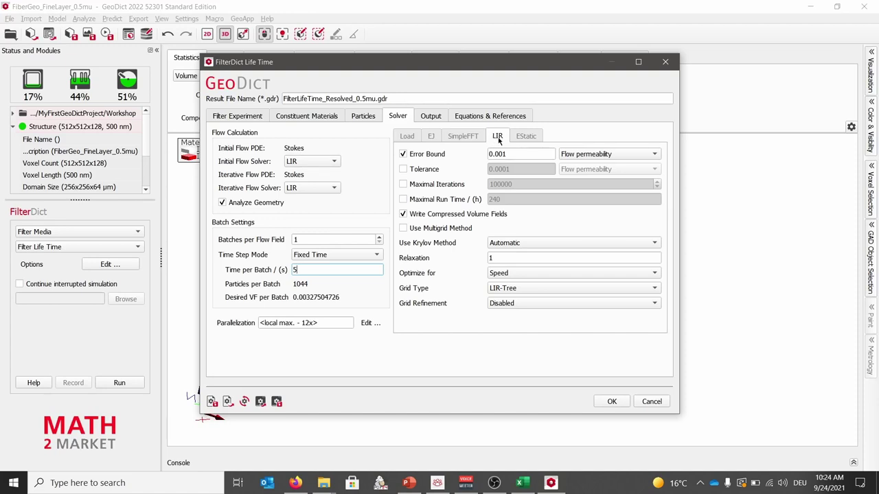
# Step: Turn on the multigrid method and enable grid refinement for the LIR solver
pyautogui.click(404, 229)
pyautogui.click(517, 304)
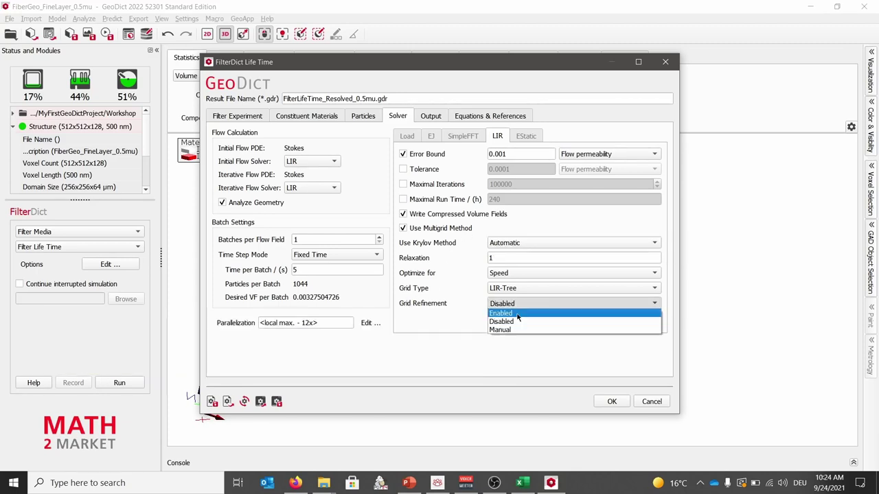
pyautogui.click(518, 314)
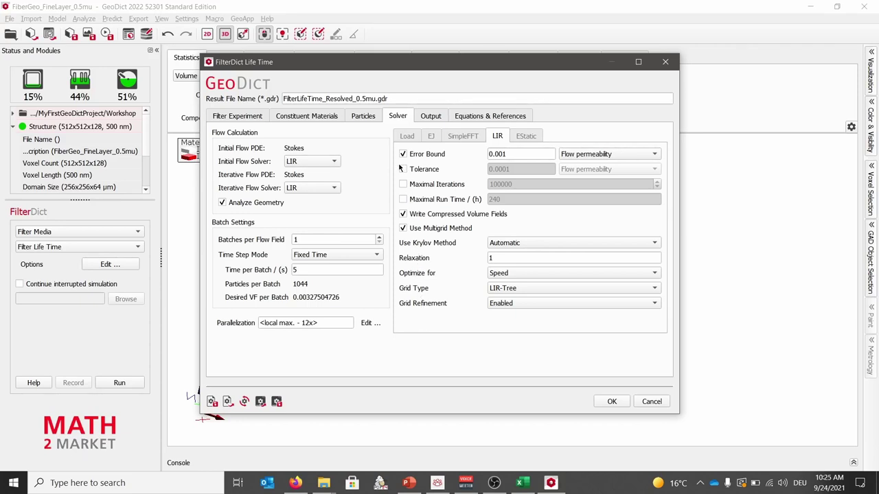
# Step: Set the output to keep the last flow field and deposited dust volume fractions, and keep none of the flow resistivity and electrostatic fields
pyautogui.click(431, 117)
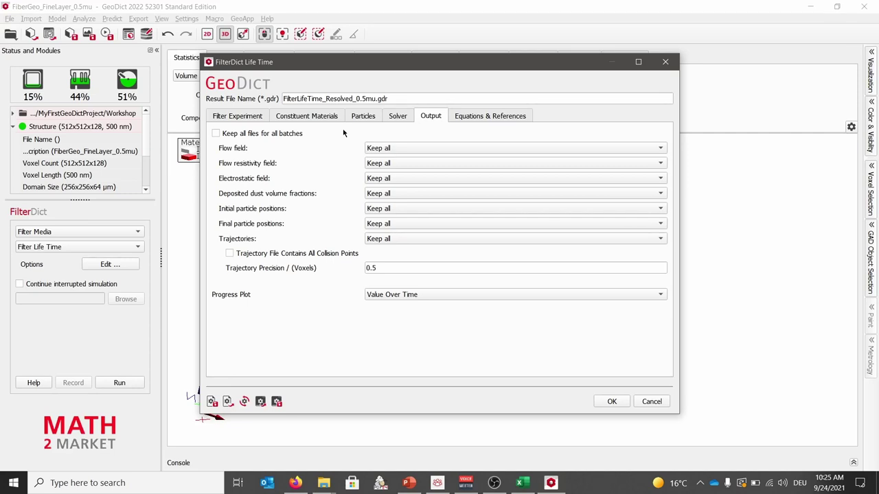
pyautogui.click(440, 149)
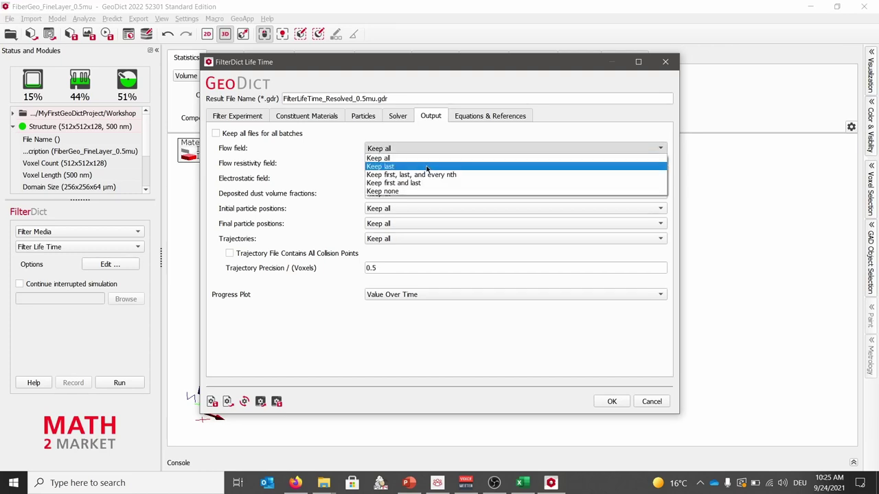
pyautogui.click(426, 167)
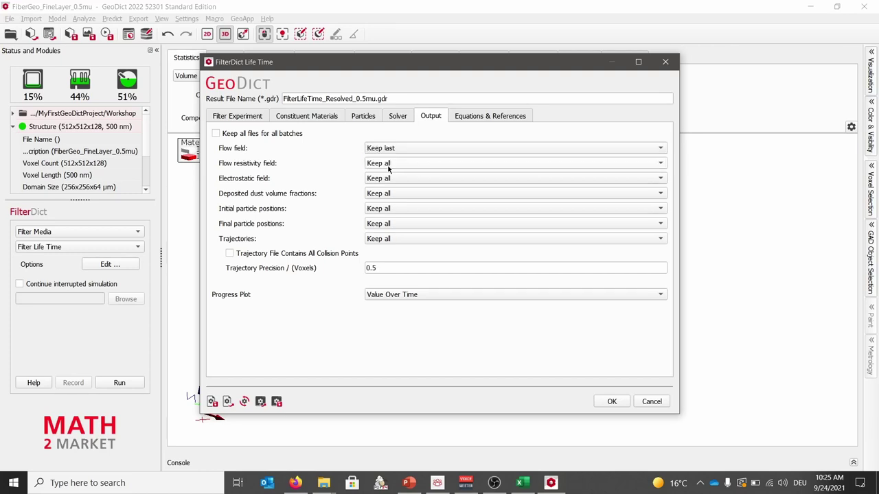
pyautogui.click(413, 165)
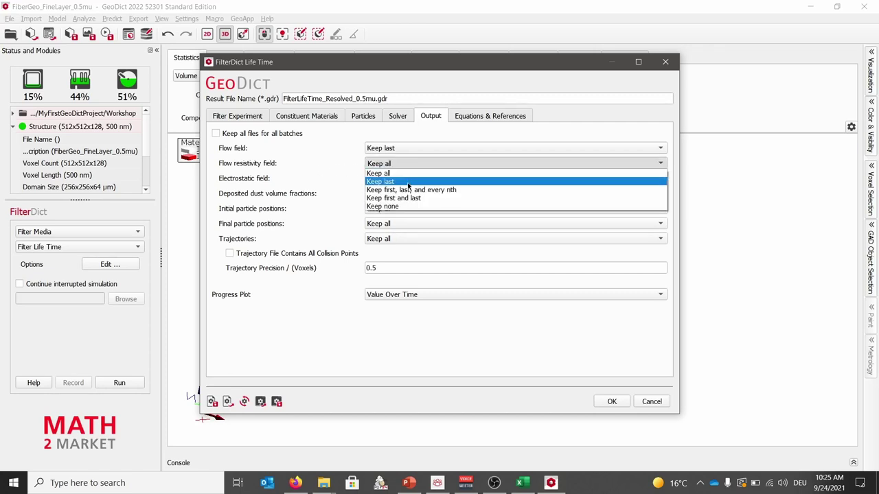
pyautogui.click(421, 207)
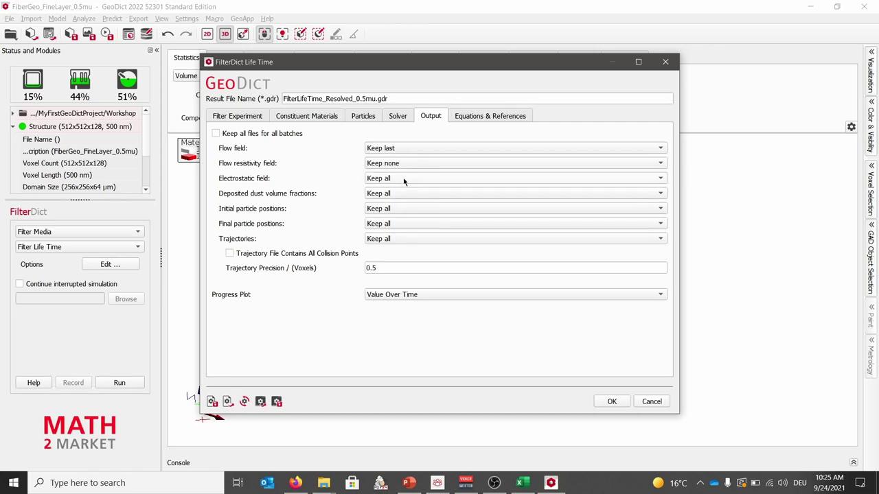
pyautogui.click(403, 179)
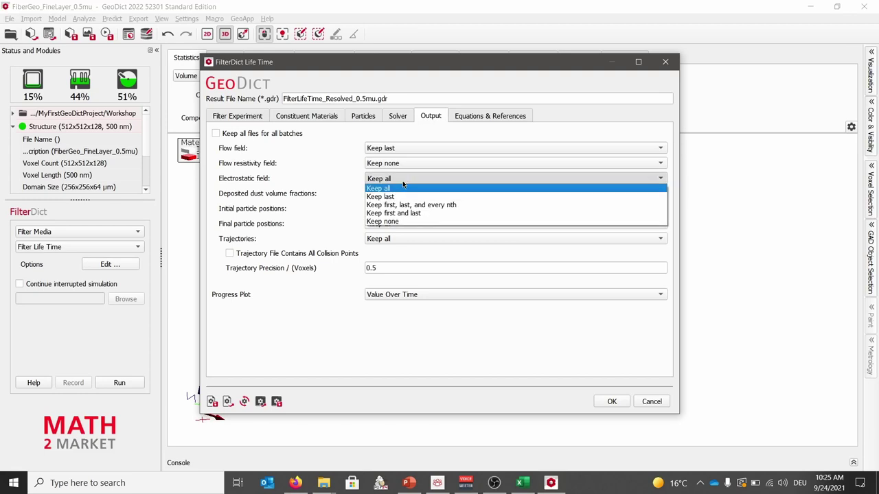
pyautogui.click(407, 221)
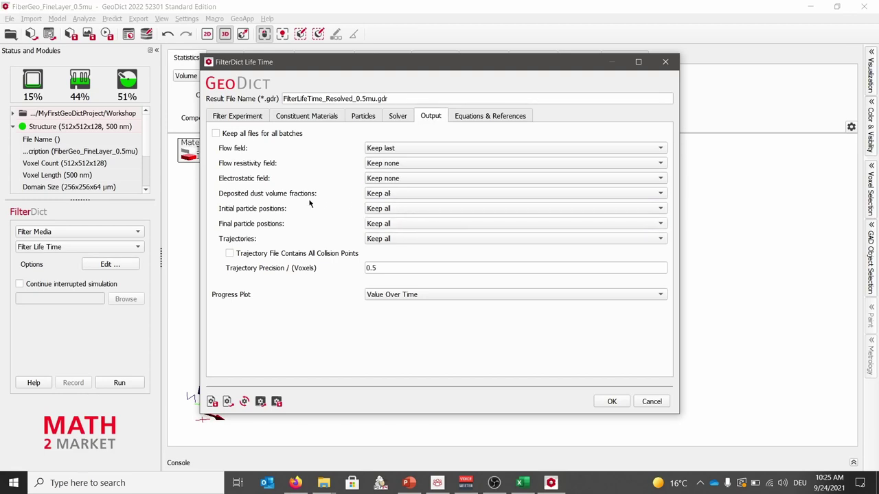
pyautogui.click(390, 195)
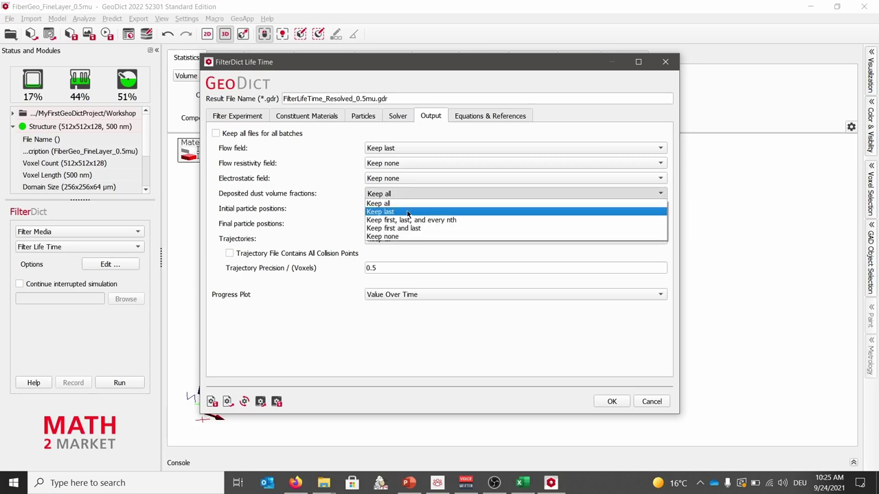
pyautogui.click(408, 213)
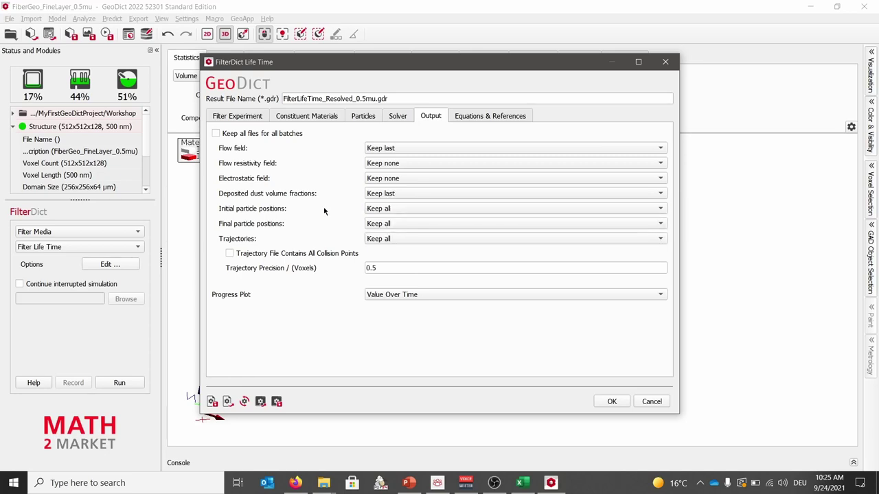
# Step: Set the initial and final particle positions to Keep first and last, and the trajectories to Keep none
pyautogui.click(408, 208)
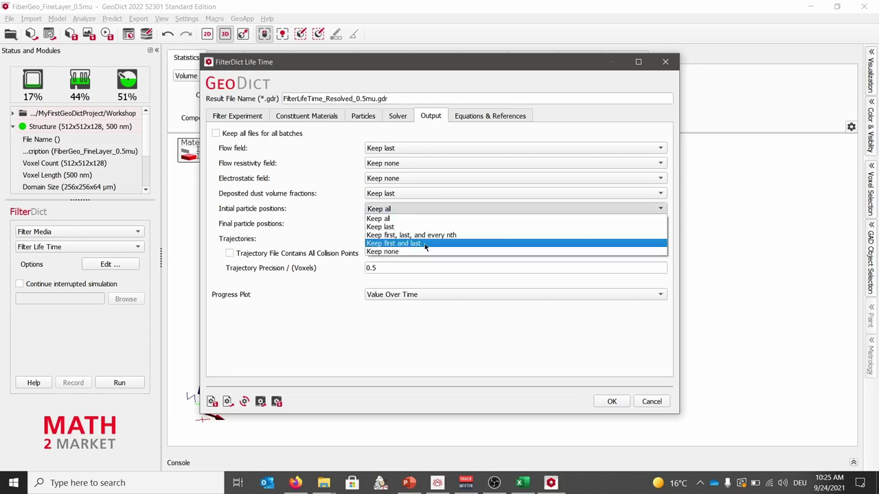
pyautogui.click(425, 244)
pyautogui.click(420, 226)
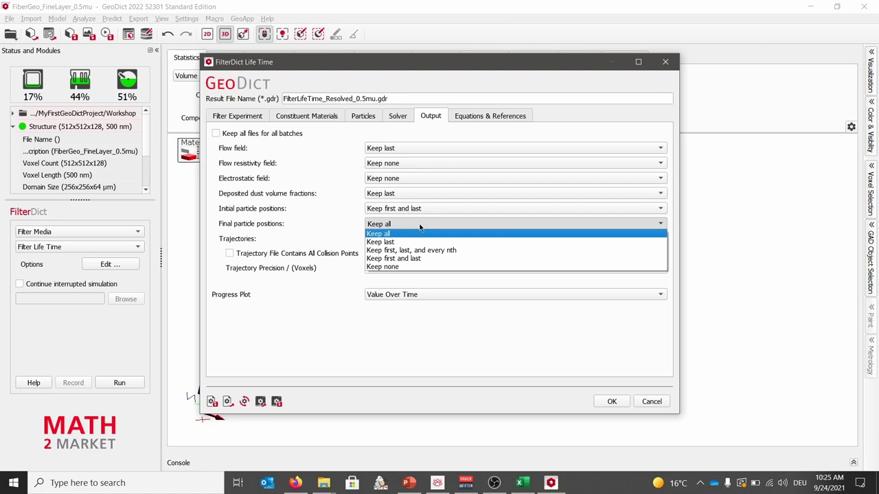
pyautogui.click(412, 259)
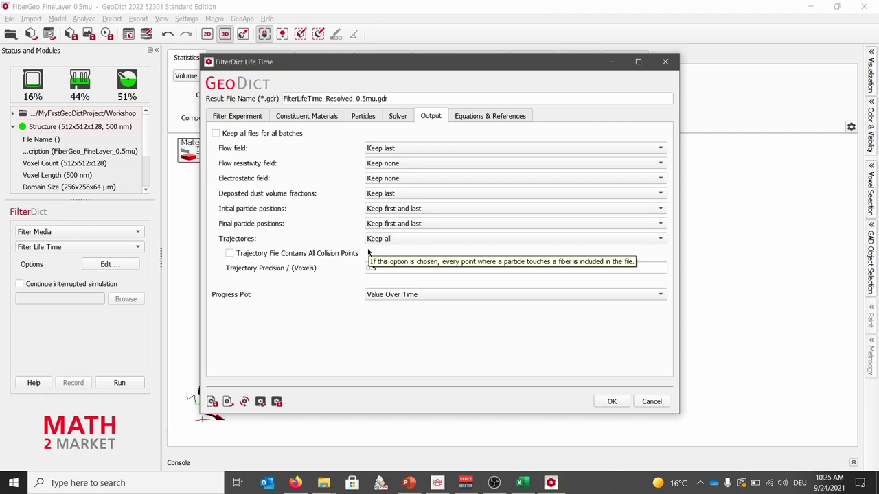
pyautogui.click(389, 238)
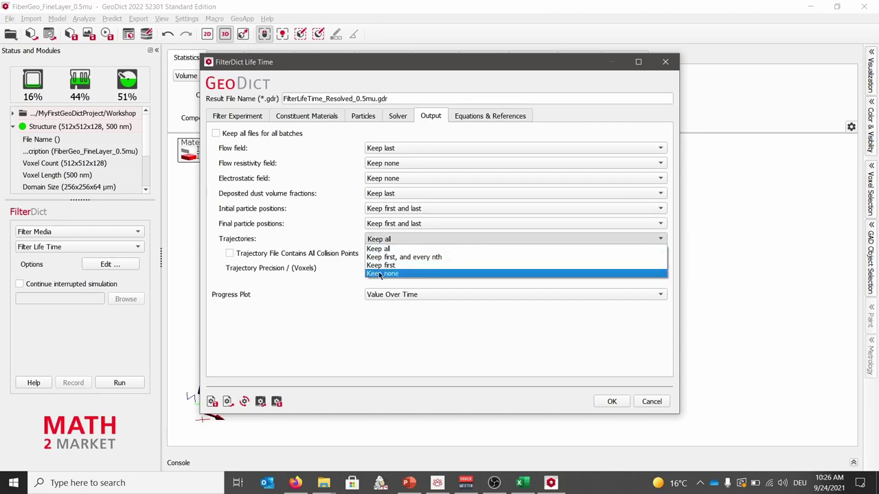
pyautogui.click(402, 274)
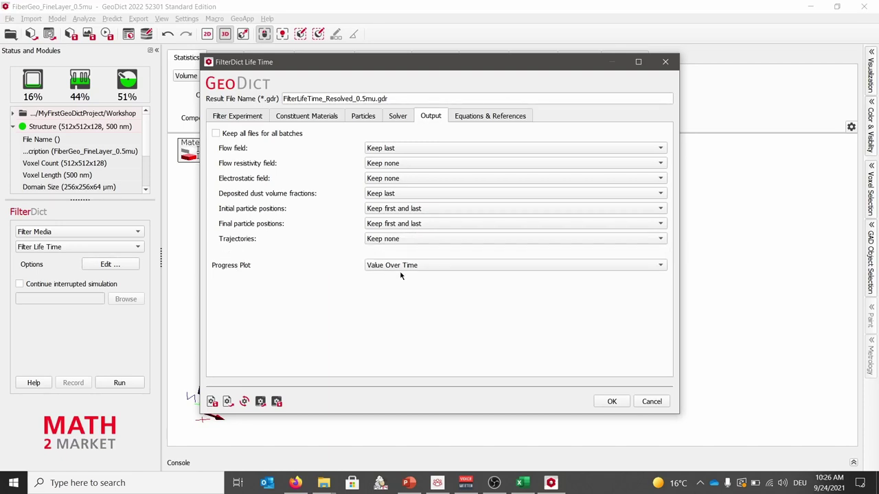
# Step: Accept the life time options and embed the structure in air with 150 voxels of inflow at Z- and 100 voxels of outflow at Z+
pyautogui.click(480, 118)
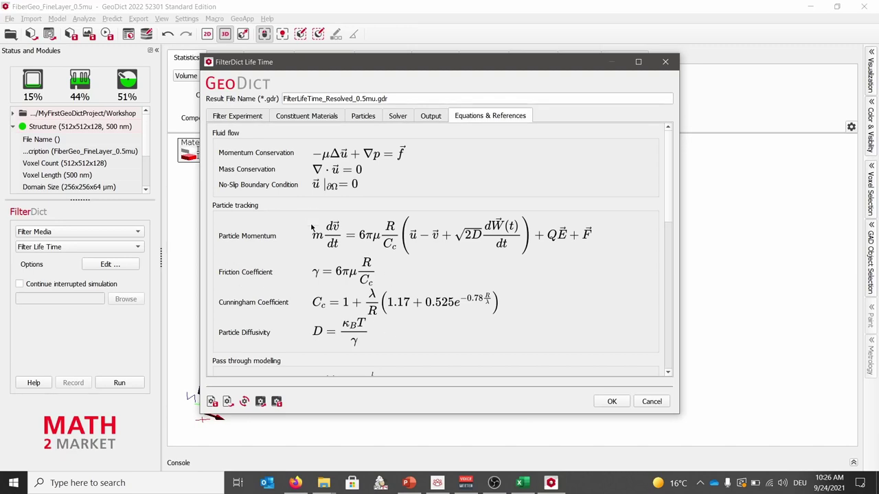
pyautogui.scroll(-2, 392, 327)
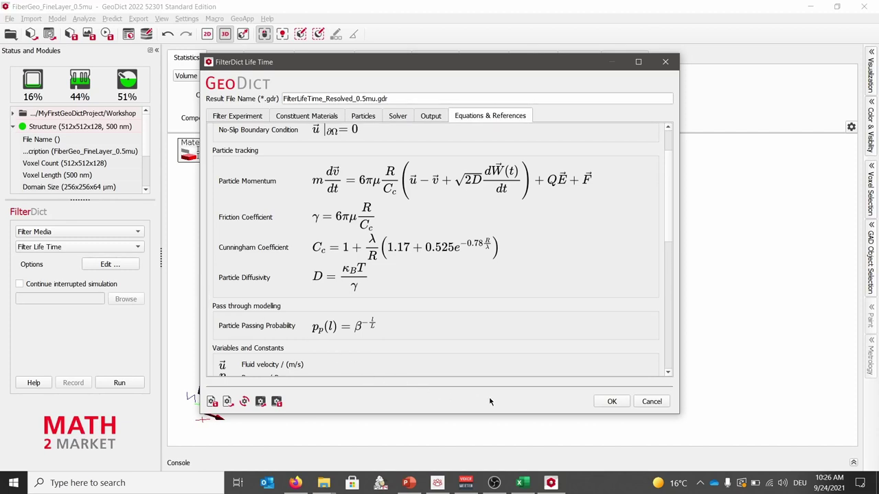
pyautogui.click(614, 403)
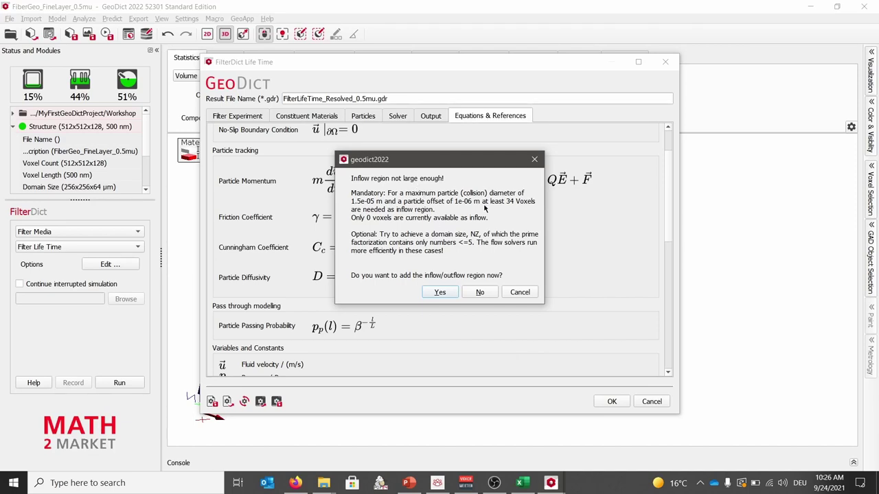
pyautogui.click(453, 295)
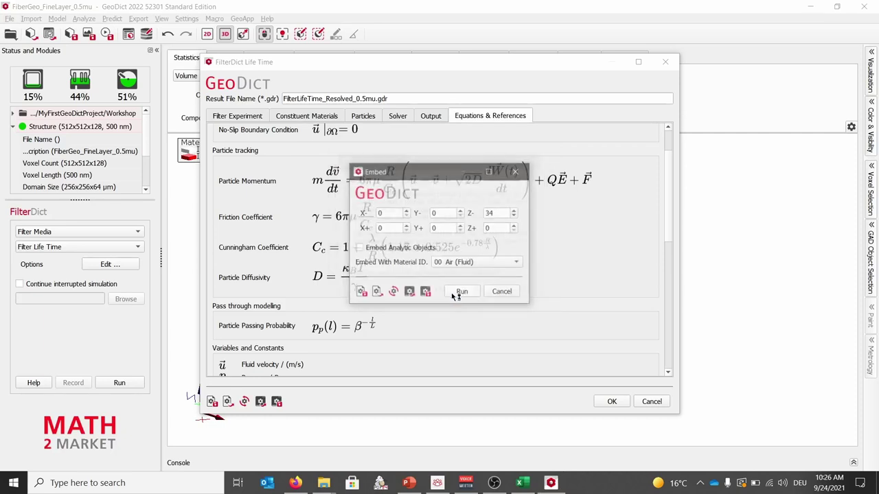
pyautogui.doubleClick(485, 212)
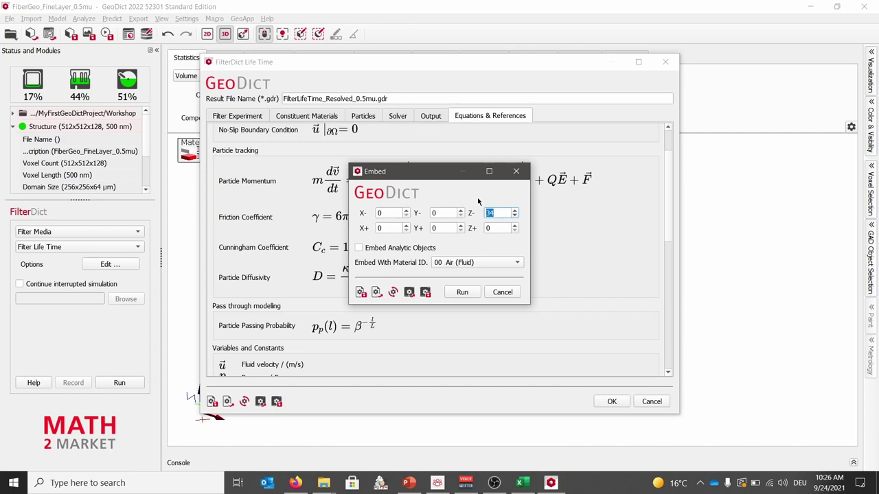
pyautogui.write('150')
pyautogui.click(487, 228)
pyautogui.write('100')
pyautogui.click(464, 292)
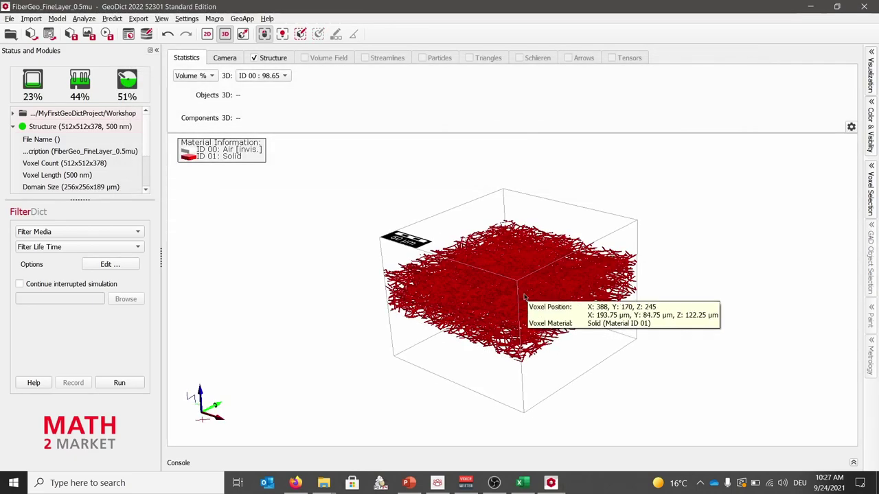
pyautogui.moveTo(511, 296); pyautogui.dragTo(511, 279)
pyautogui.moveTo(513, 336); pyautogui.dragTo(458, 333)
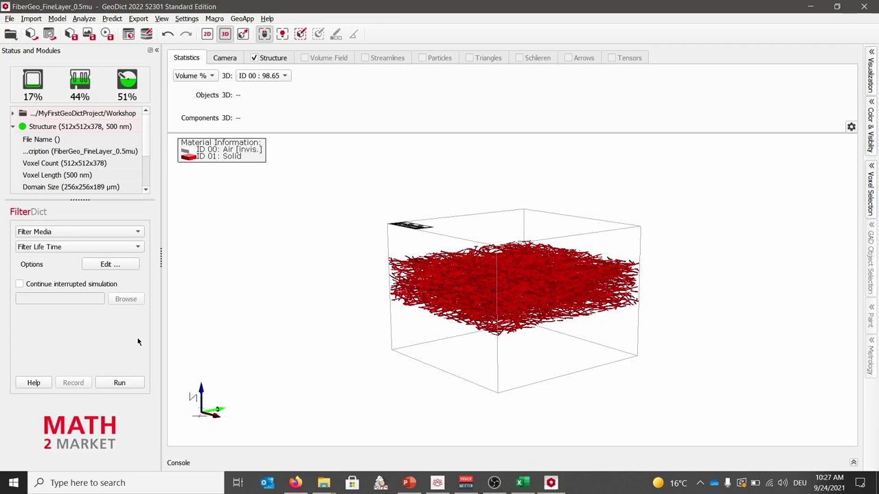
# Step: Open the result file FilterLifeTime_Resolved_0.5mu from the MyFirstGeoDictProject folder
pyautogui.click(11, 19)
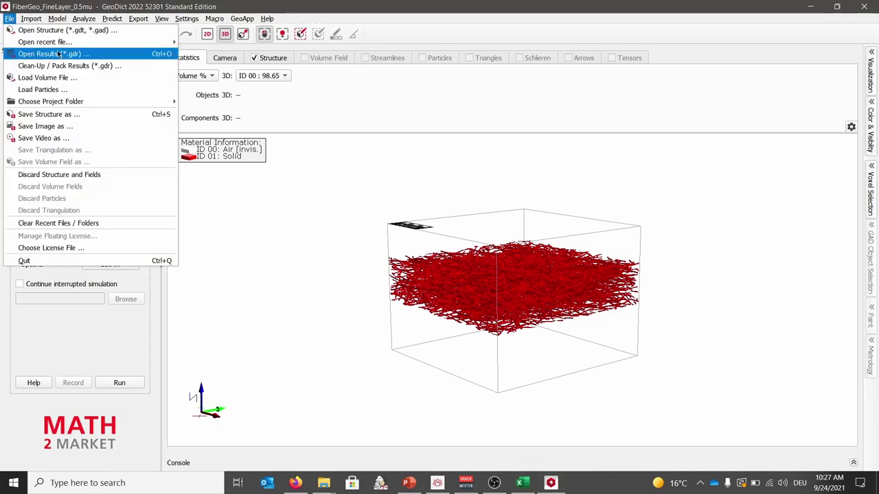
pyautogui.click(95, 55)
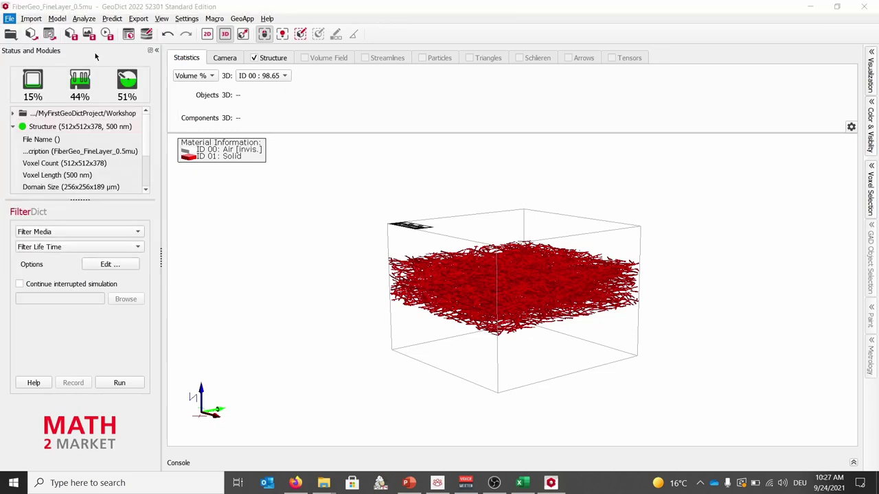
pyautogui.moveTo(185, 25); pyautogui.dragTo(228, 37)
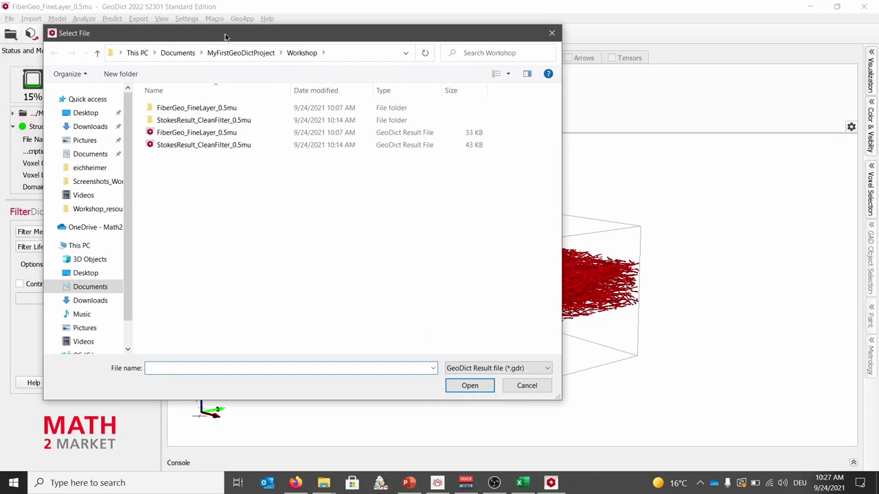
pyautogui.click(243, 54)
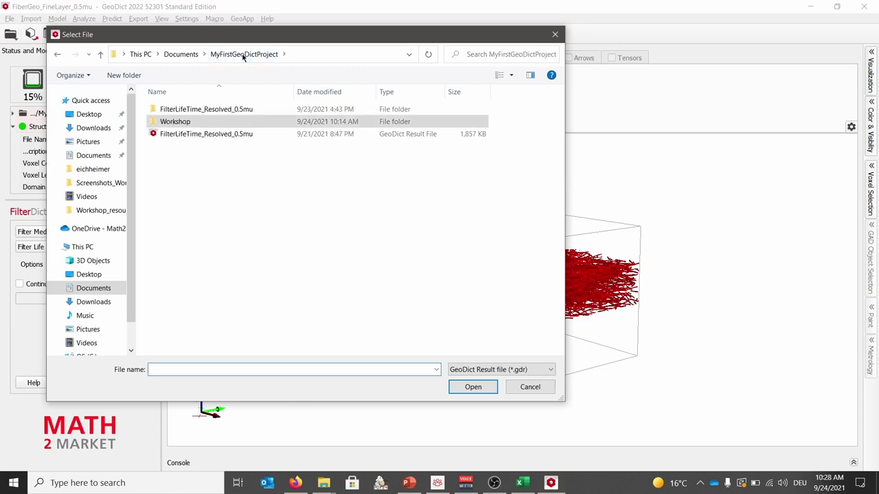
pyautogui.click(265, 136)
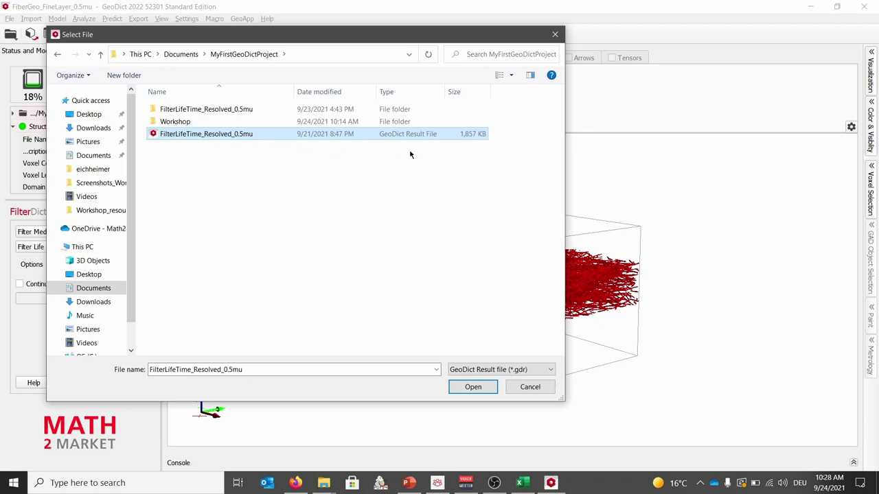
pyautogui.doubleClick(267, 136)
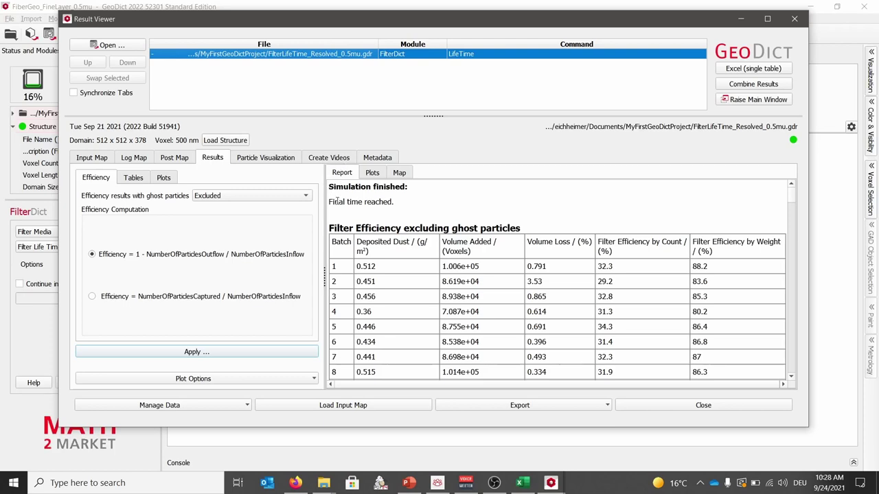
# Step: Examine the report's filter efficiency per batch and pressure drop tables, and view the Pressure Drop over Time plot
pyautogui.moveTo(399, 205); pyautogui.dragTo(327, 198)
pyautogui.click(422, 202)
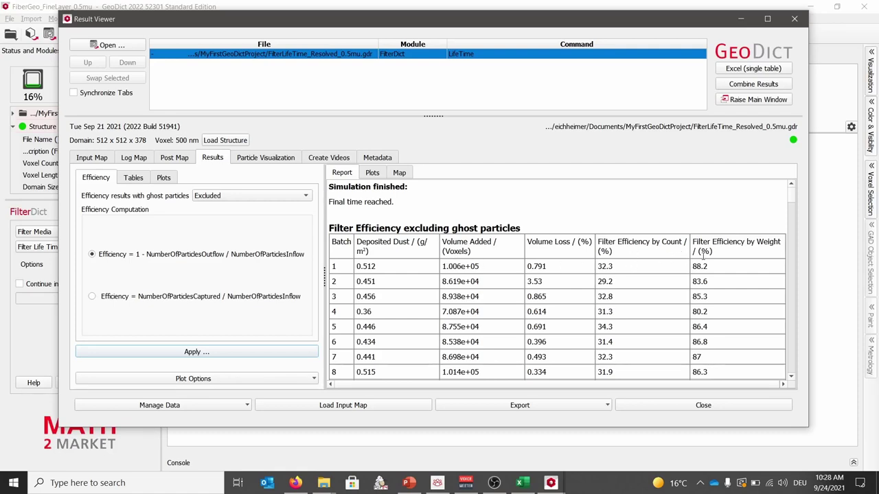
pyautogui.scroll(-4, 574, 258)
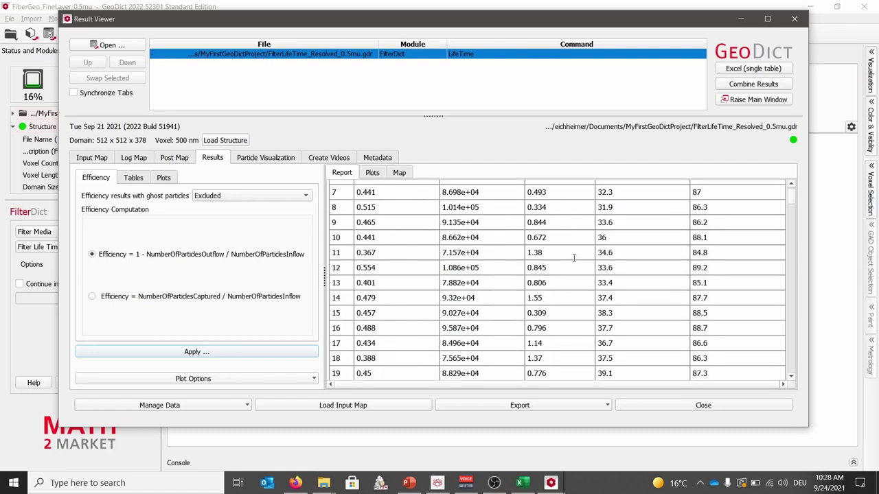
pyautogui.scroll(-9, 575, 258)
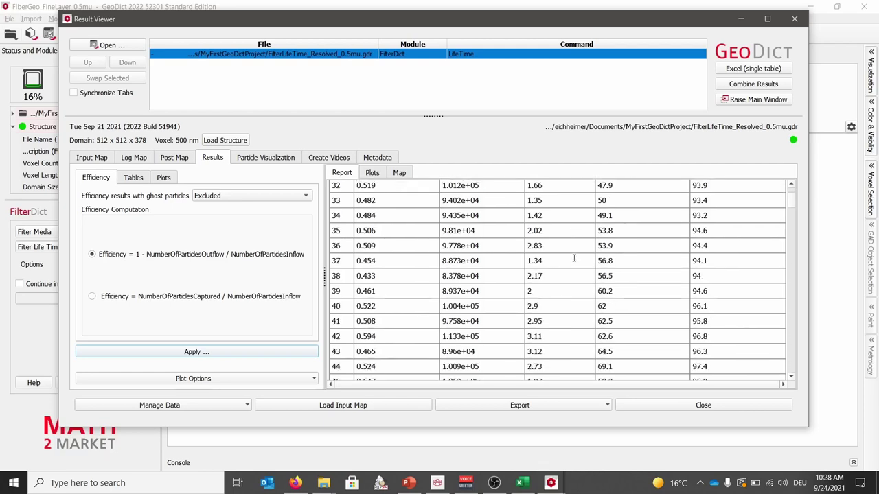
pyautogui.scroll(-5, 574, 258)
pyautogui.scroll(-4, 504, 249)
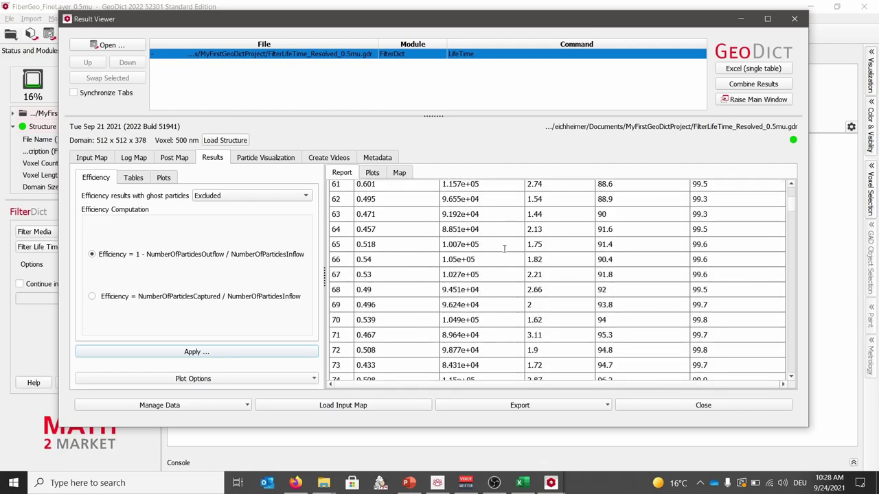
pyautogui.scroll(-9, 504, 249)
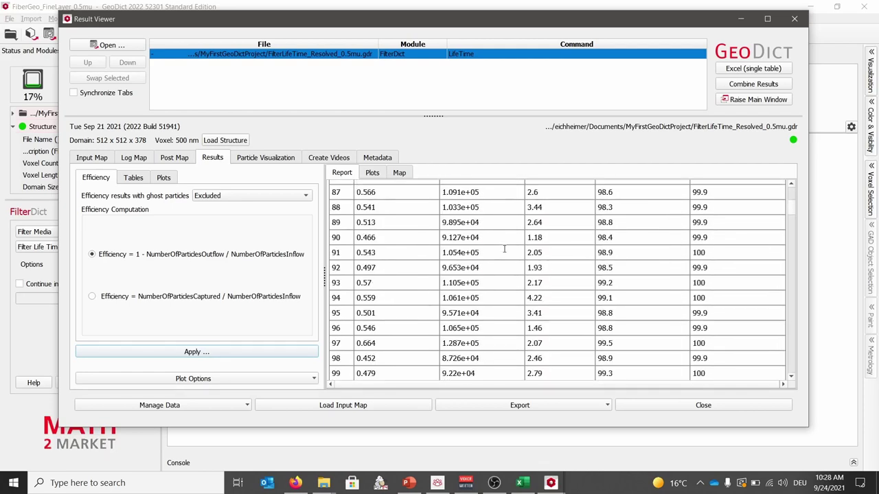
pyautogui.scroll(-4, 504, 249)
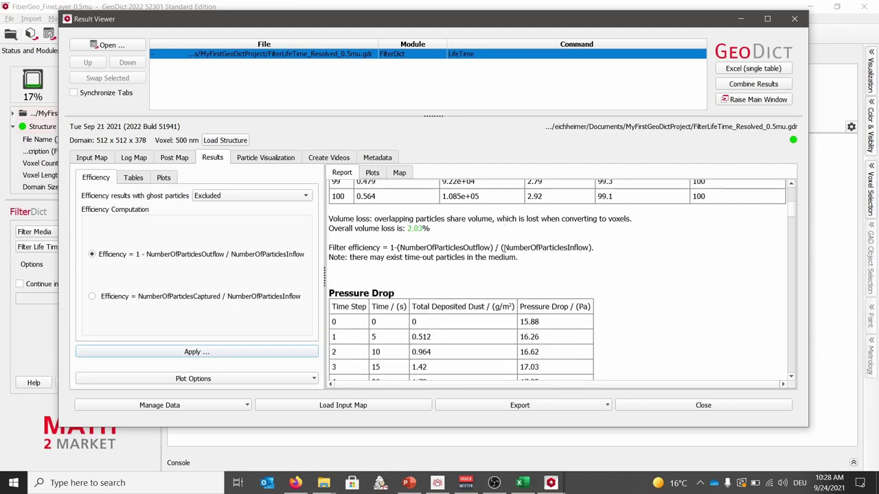
pyautogui.scroll(-1, 467, 274)
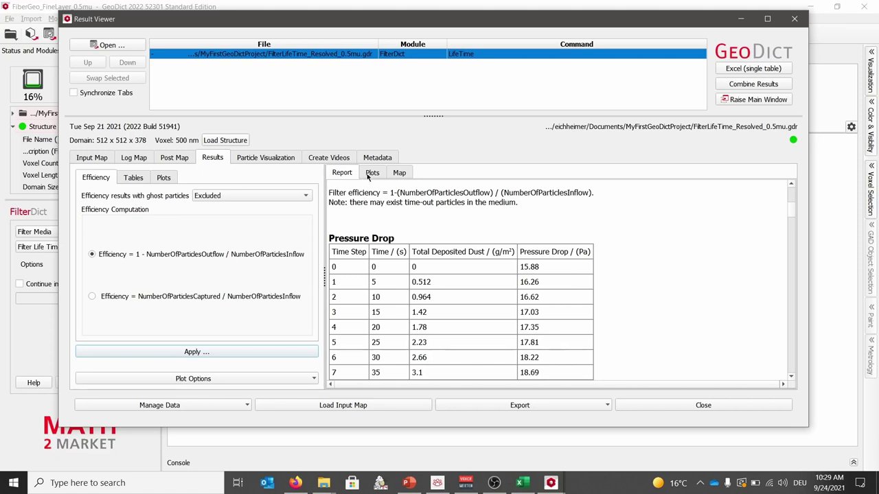
pyautogui.click(371, 174)
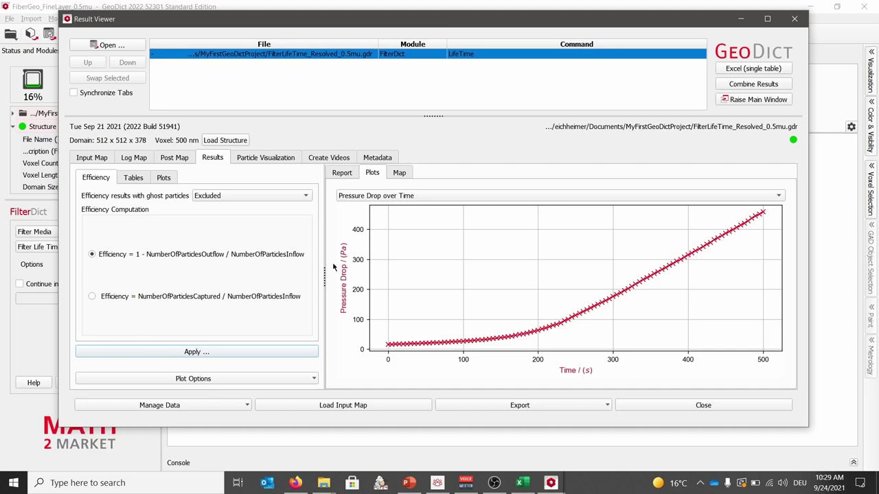
# Step: View the plot of Pressure Drop over Deposited Dust for the life time result
pyautogui.click(383, 198)
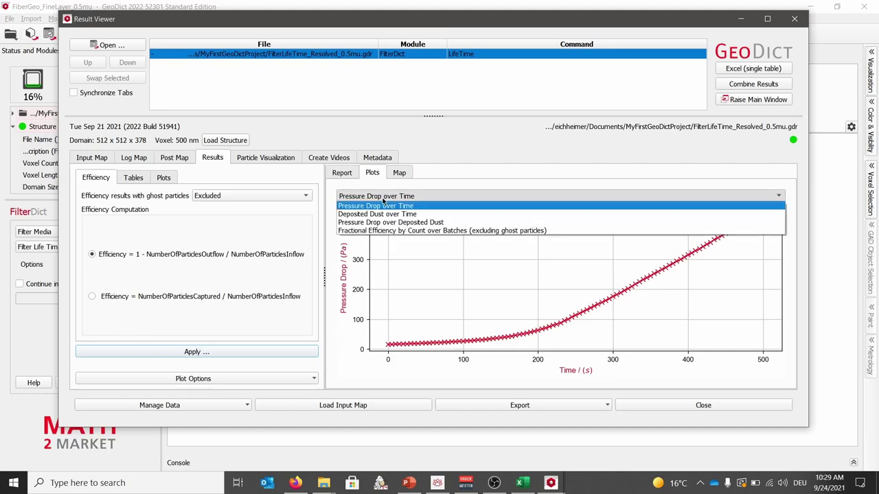
pyautogui.click(452, 223)
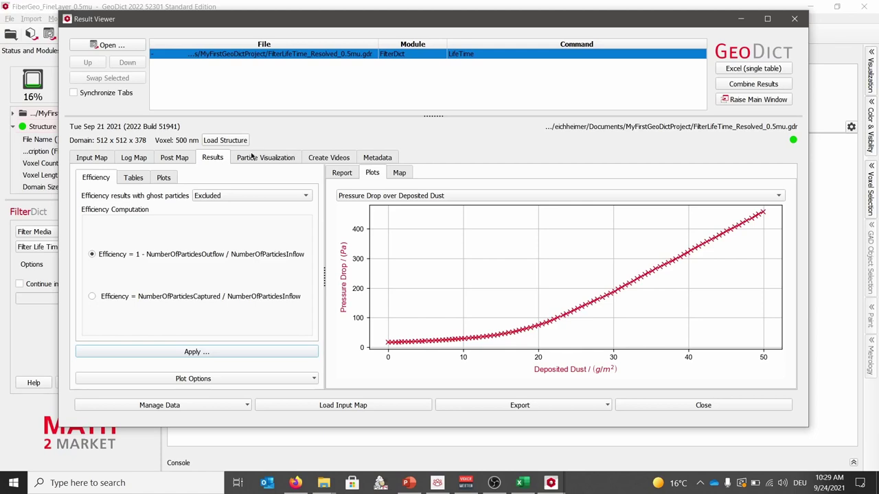
# Step: Load the deposited dust of time step 100 as a voxel structure with a conversion threshold of 0.50
pyautogui.click(287, 160)
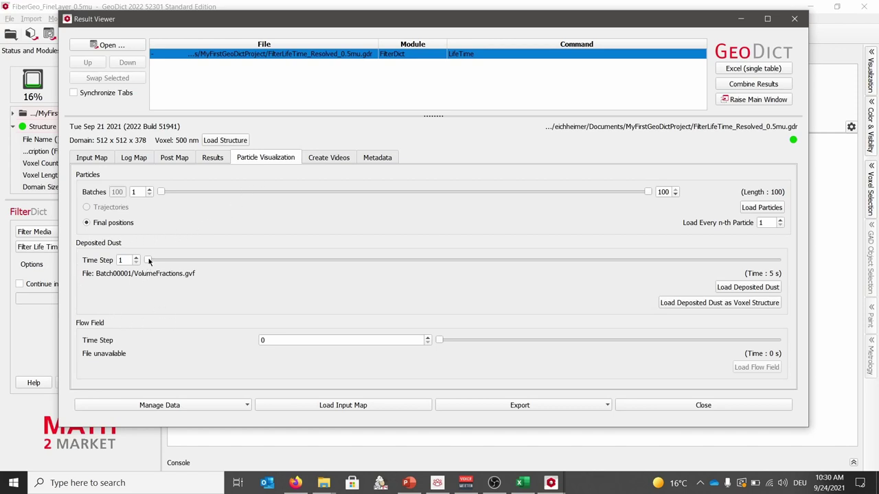
pyautogui.moveTo(149, 260); pyautogui.dragTo(787, 274)
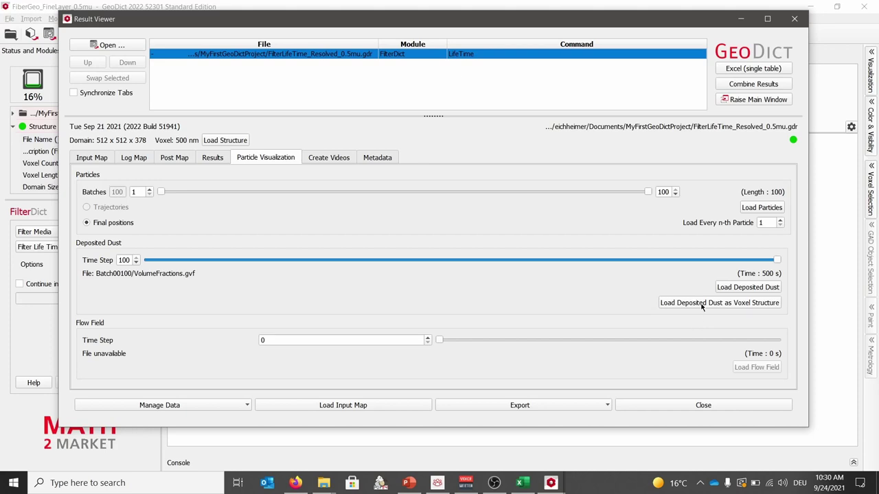
pyautogui.click(701, 304)
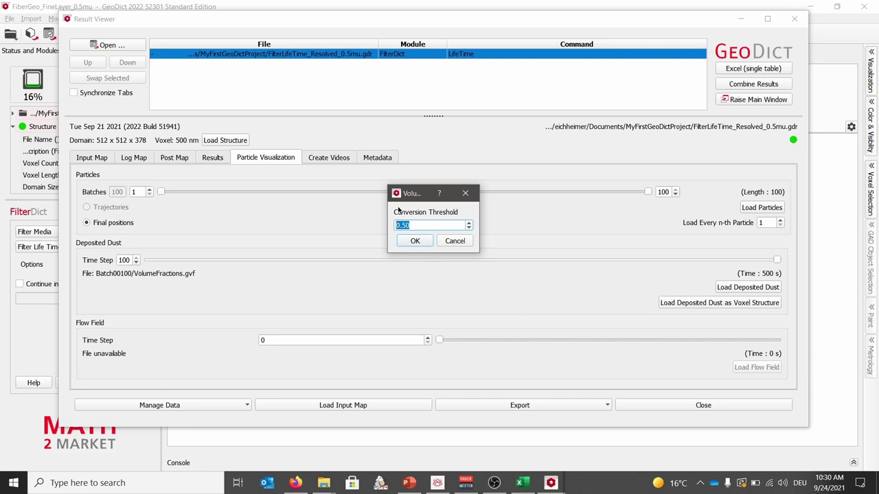
pyautogui.click(415, 241)
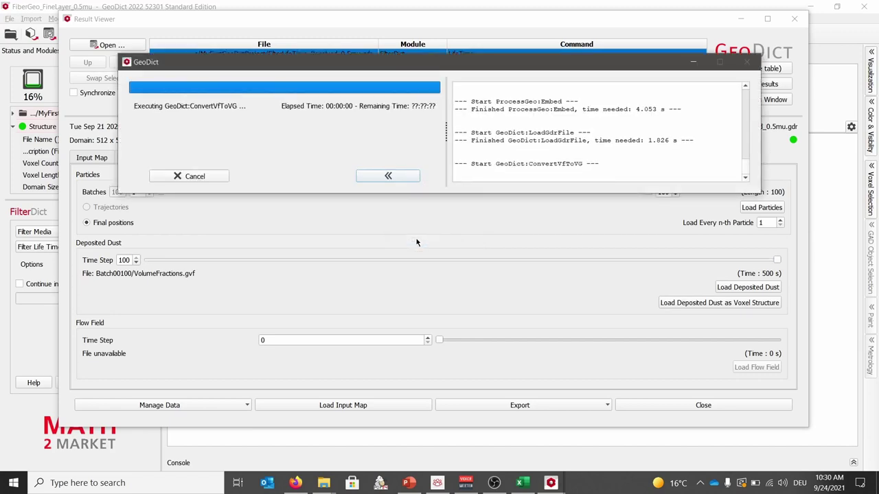